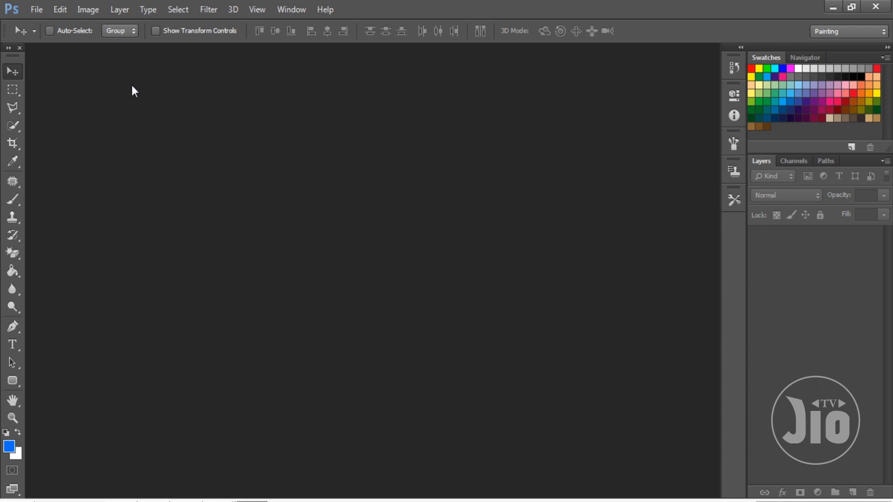
Step: Open the white T-shirt PNG as a new document
left_click(37, 10)
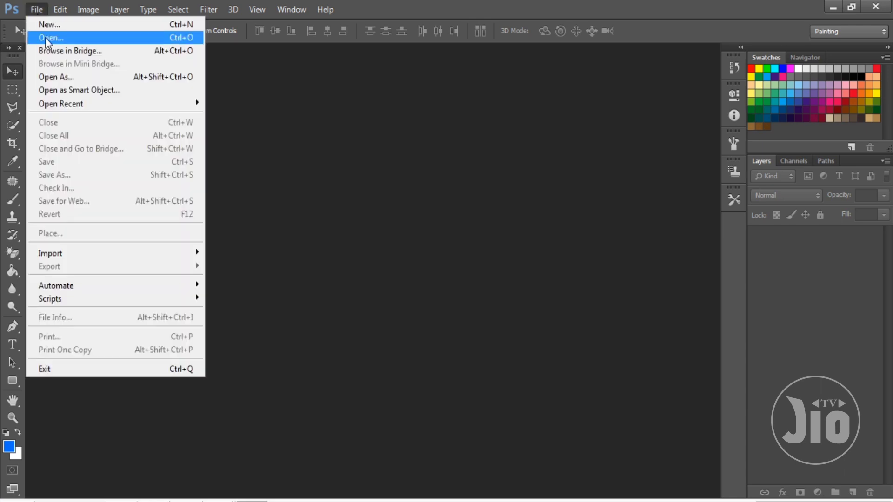
left_click(45, 35)
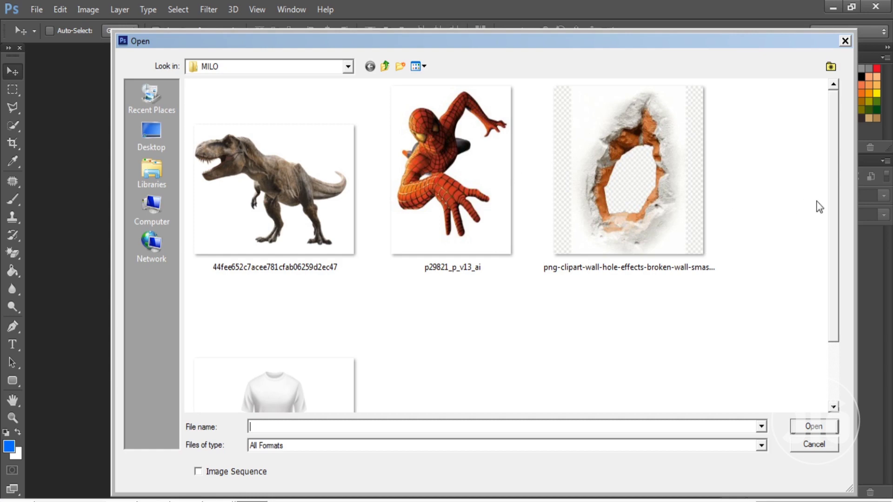
scroll(834, 226, "down", 3)
left_click(309, 328)
double_click(308, 329)
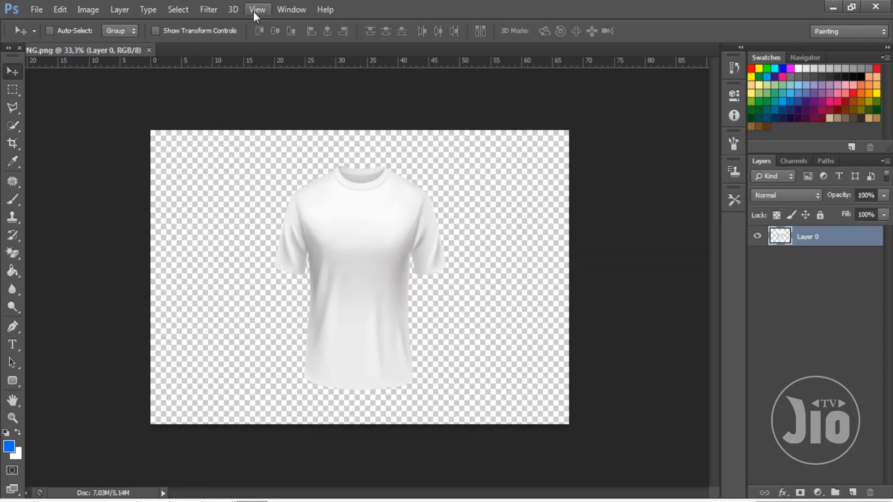
Step: Fit the canvas on screen and move the shirt toward the centre
left_click(257, 9)
left_click(290, 133)
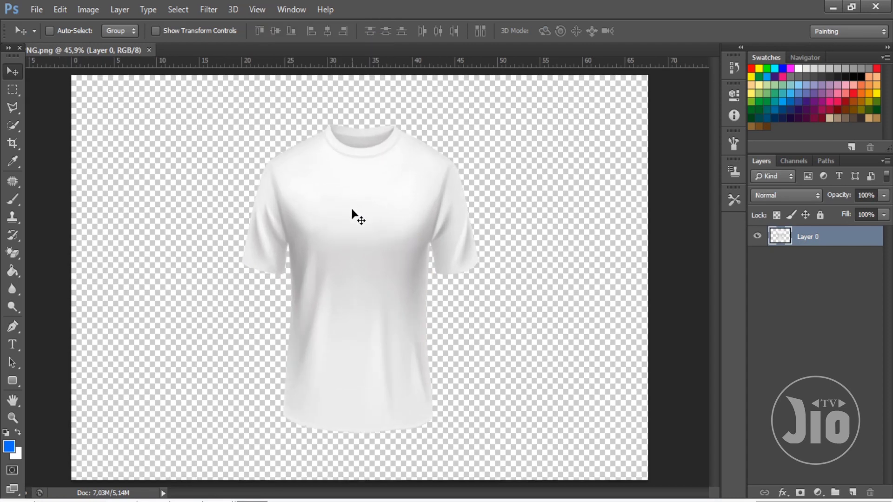
left_click_drag(353, 211, 339, 207)
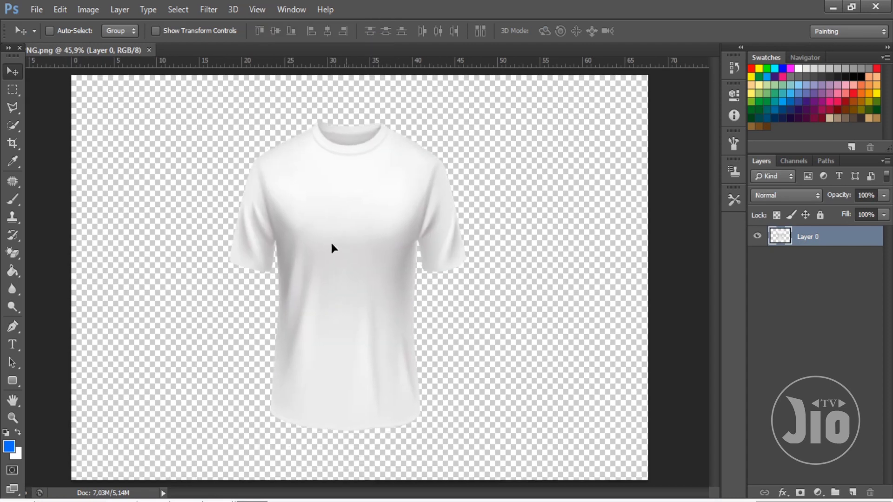
left_click_drag(331, 243, 365, 247)
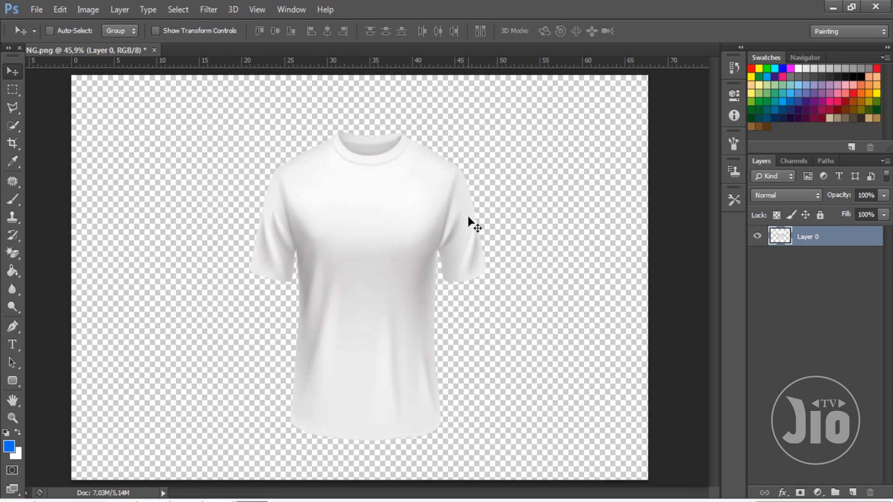
Step: Check the 1920×1280 image size and nudge the shirt up and left
left_click(93, 10)
left_click(107, 109)
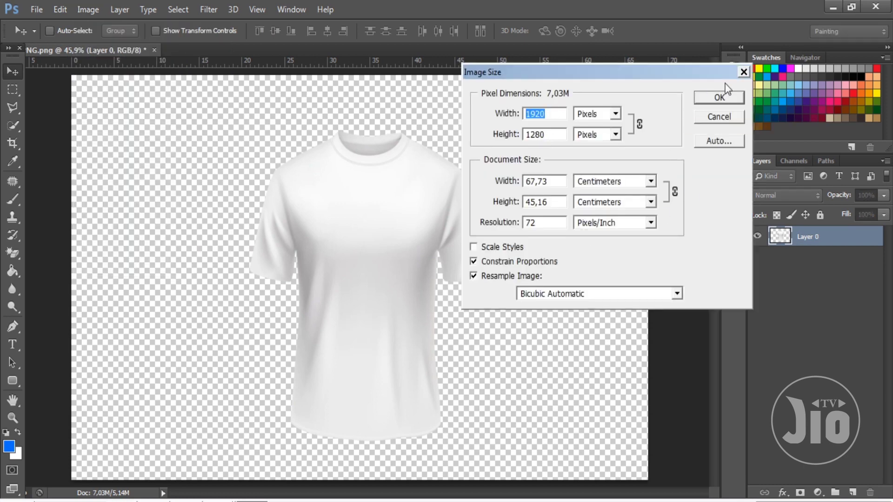
left_click(734, 96)
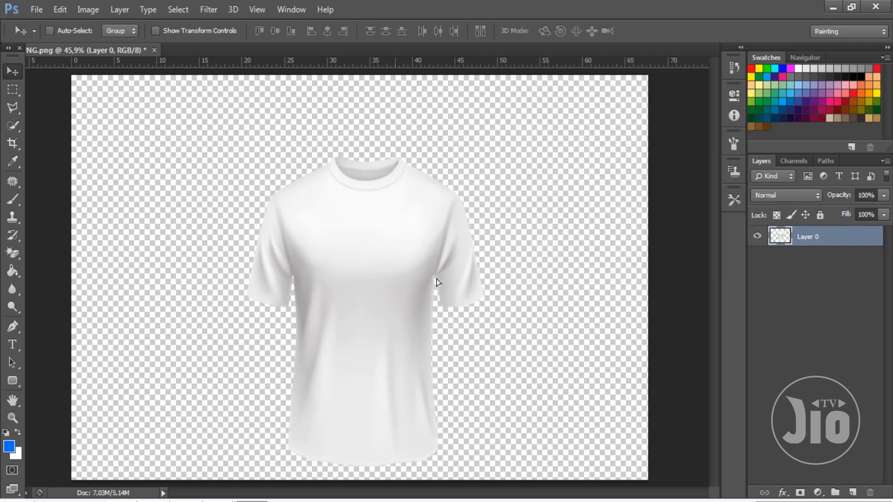
left_click_drag(368, 269, 339, 263)
Step: Add a black-filled layer named BACKGROUND beneath the T-shirt layer
left_click(852, 492)
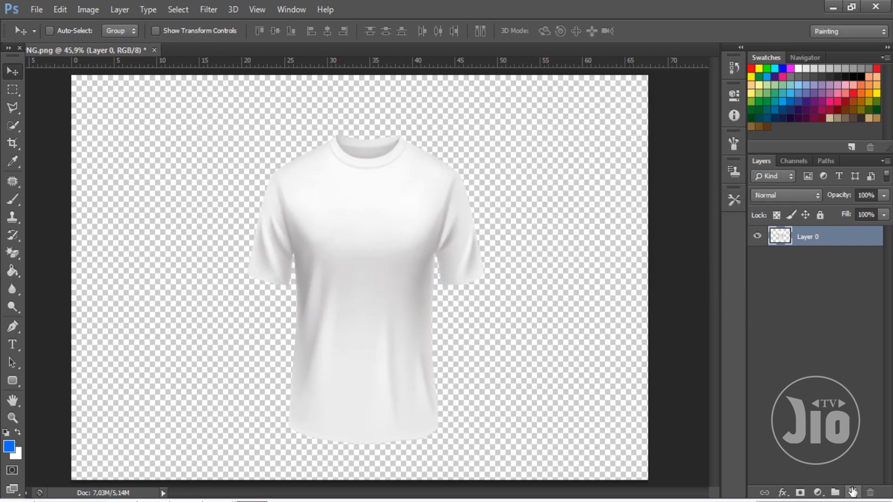
left_click_drag(820, 241, 815, 268)
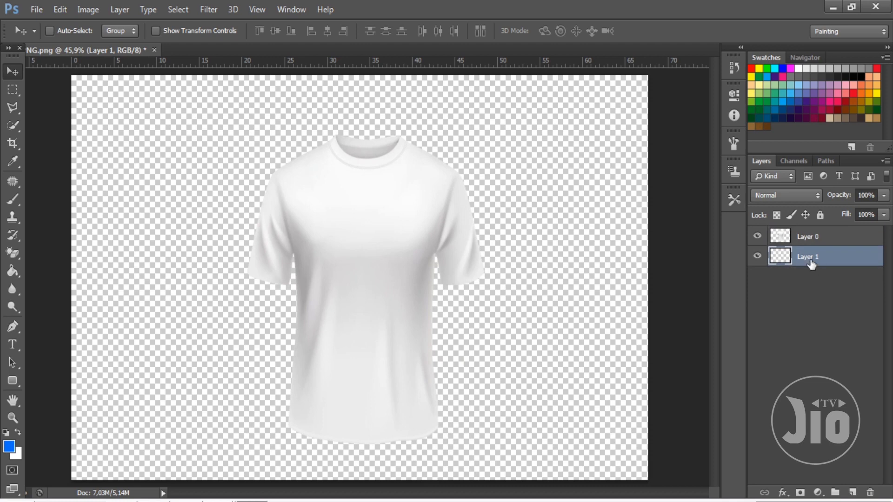
double_click(808, 257)
type("BA")
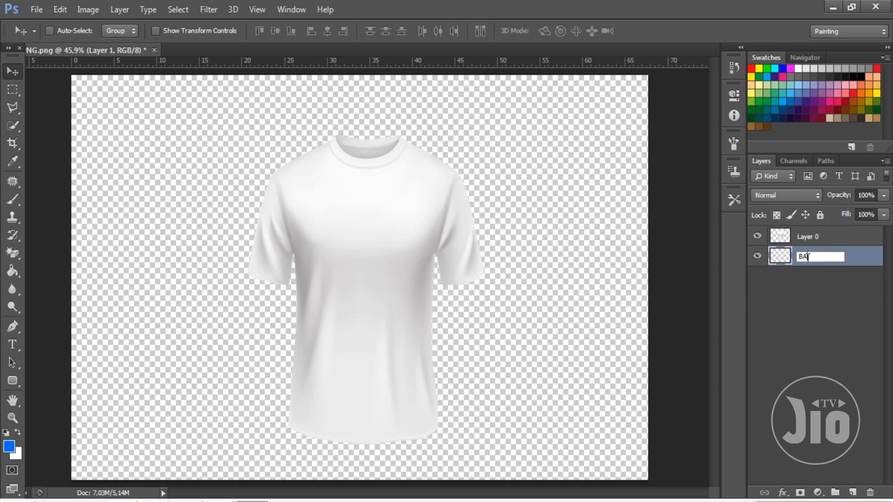
type("CKGROUND")
key("Return")
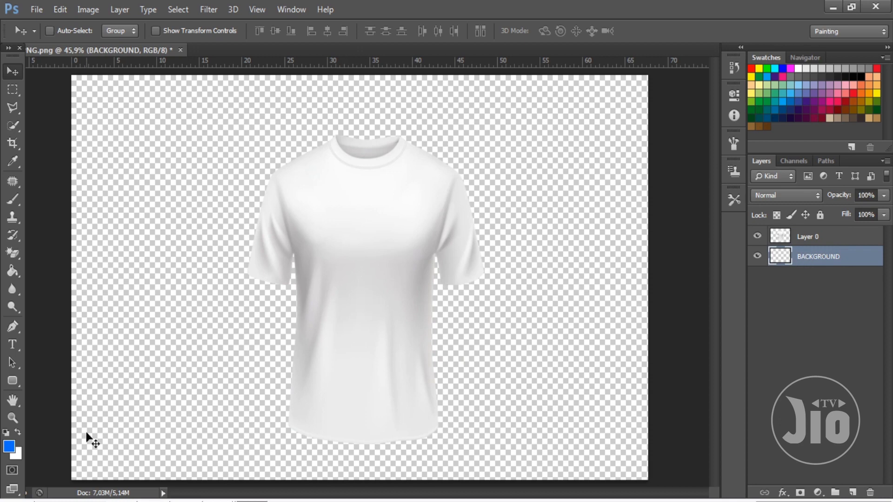
left_click(6, 433)
left_click(12, 271)
left_click(184, 284)
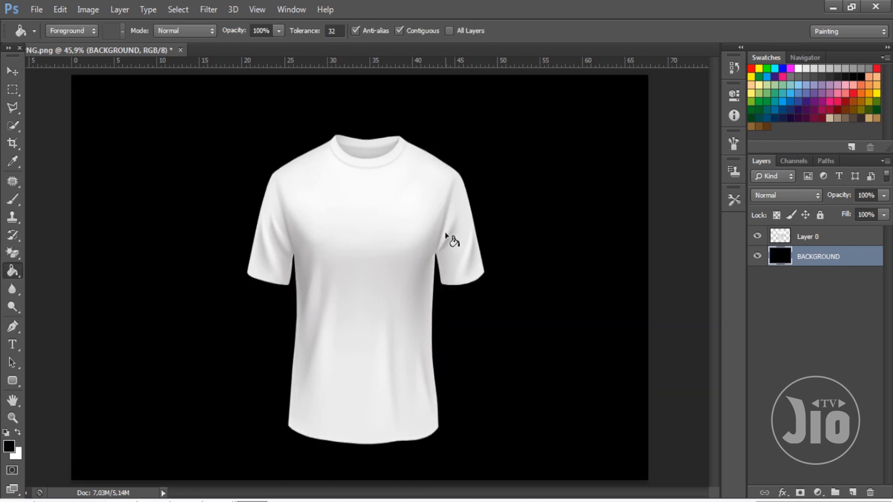
Step: Scale the T-shirt to about 141%, shift it slightly down, and fit the canvas on screen
left_click(828, 241)
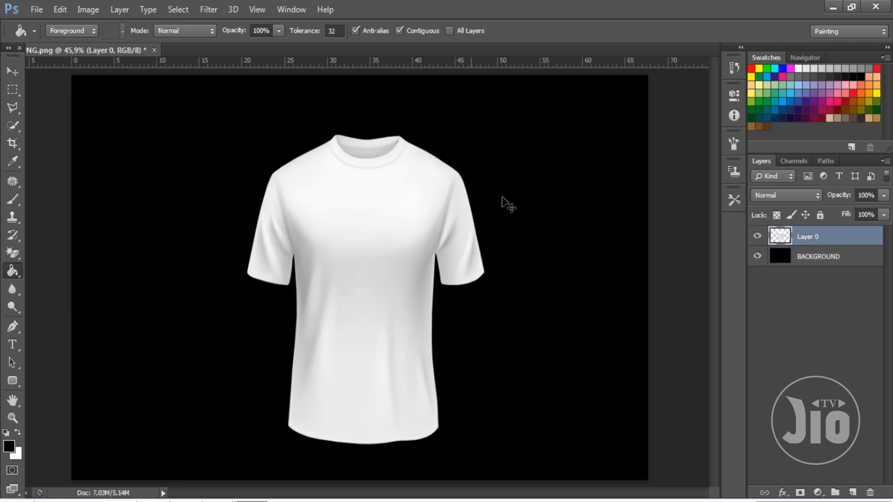
key("ctrl+t")
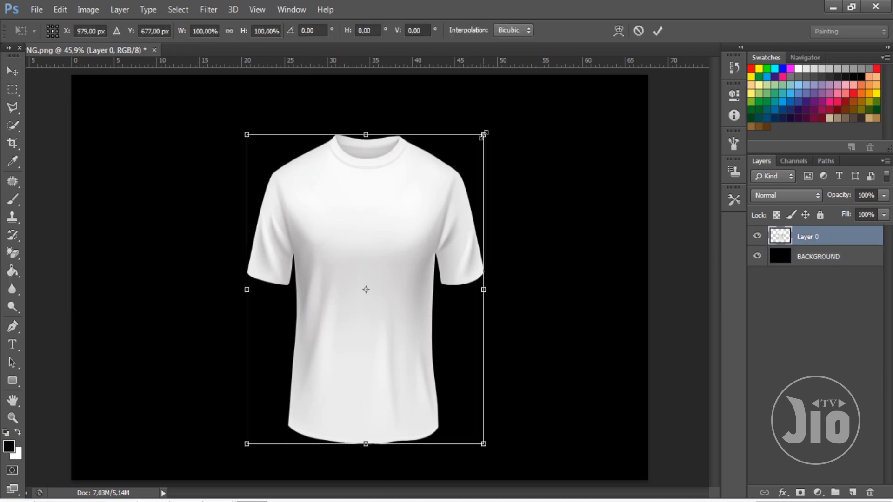
left_click_drag(484, 134, 530, 91)
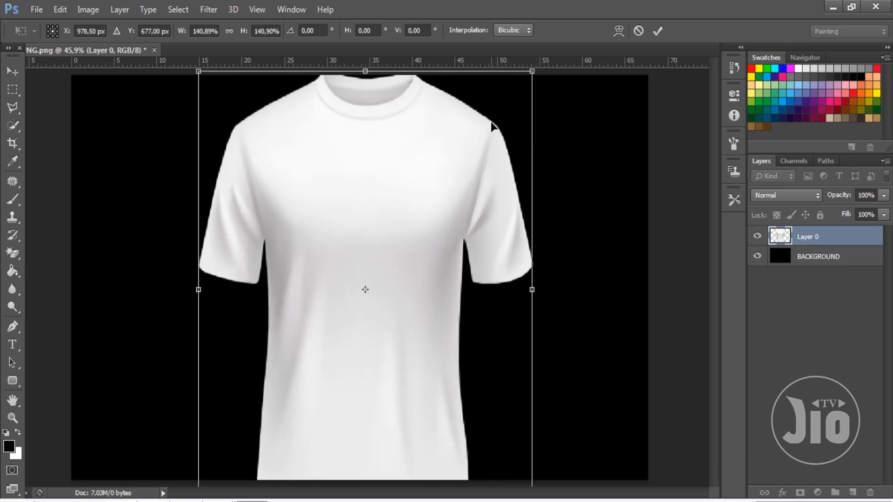
left_click_drag(489, 148, 467, 182)
key("ctrl+minus")
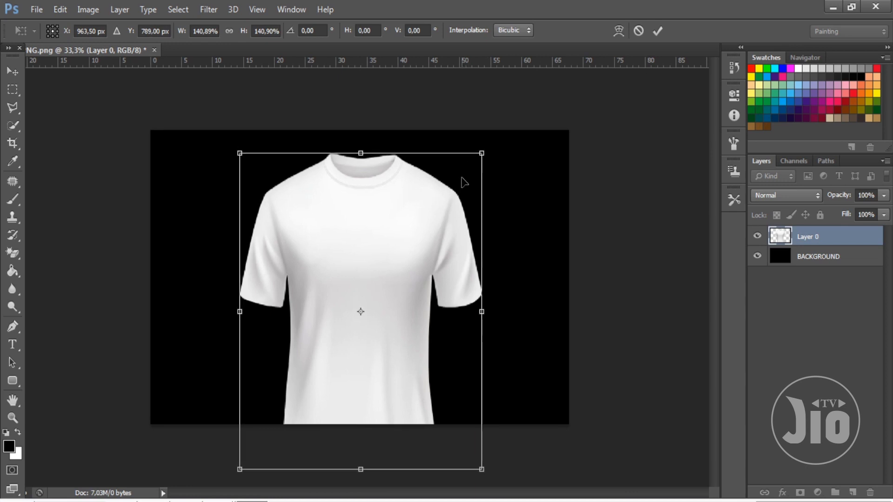
key("Return")
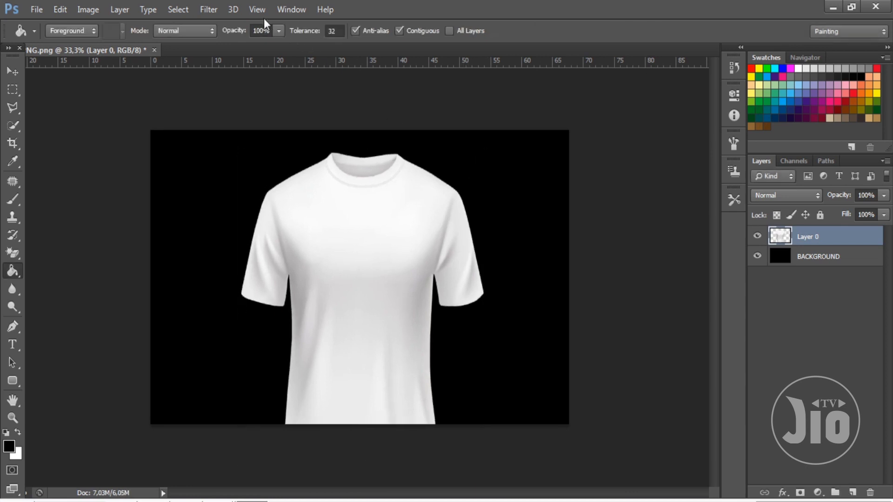
left_click(260, 14)
left_click(279, 103)
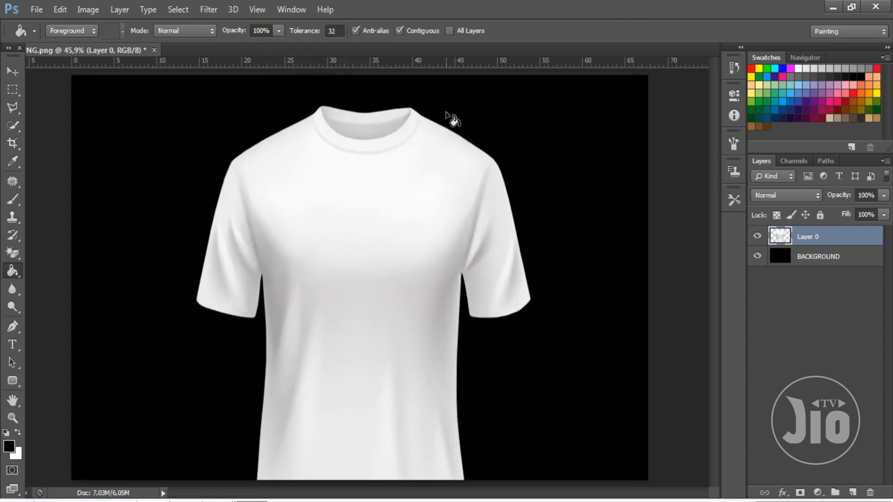
left_click(38, 11)
Step: Open the broken wall hole PNG and shift it slightly left
left_click(51, 38)
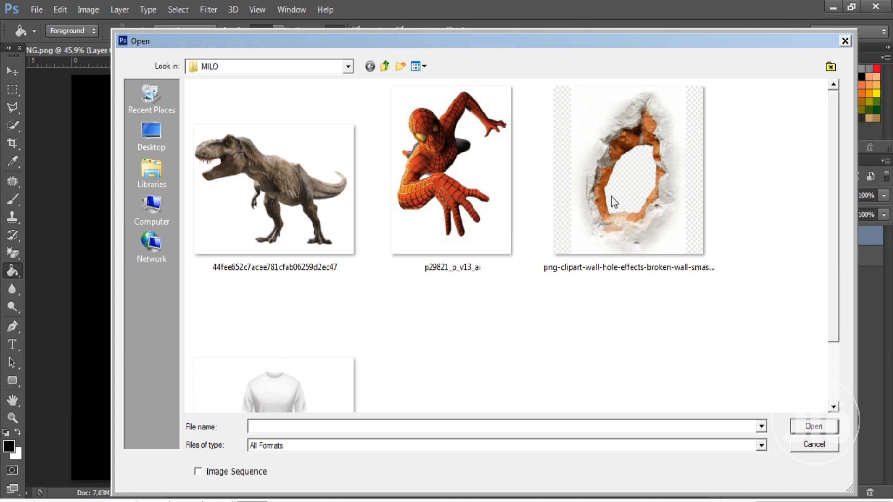
double_click(655, 167)
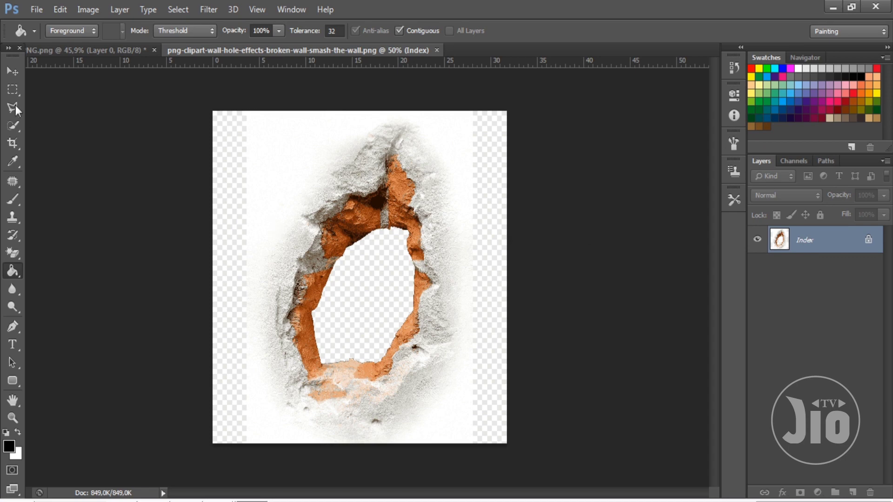
left_click(11, 72)
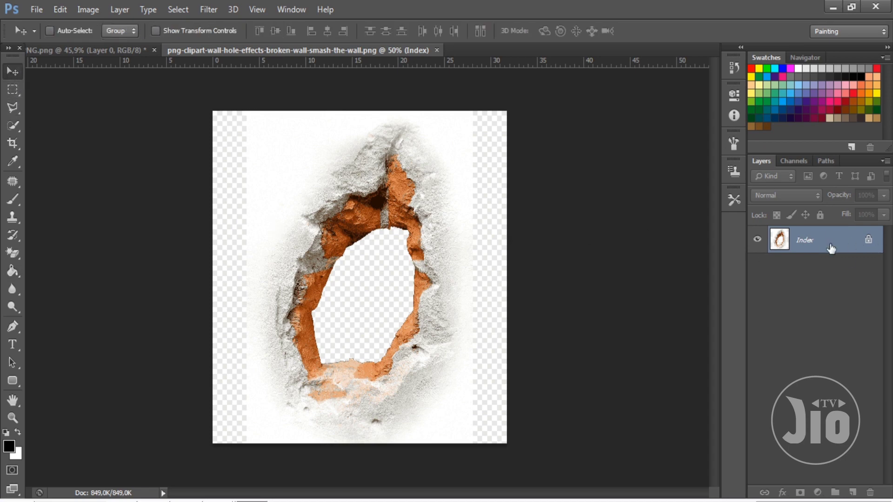
mouse_move(388, 263)
left_mouse_down()
mouse_move(332, 271)
mouse_move(362, 247)
left_mouse_up()
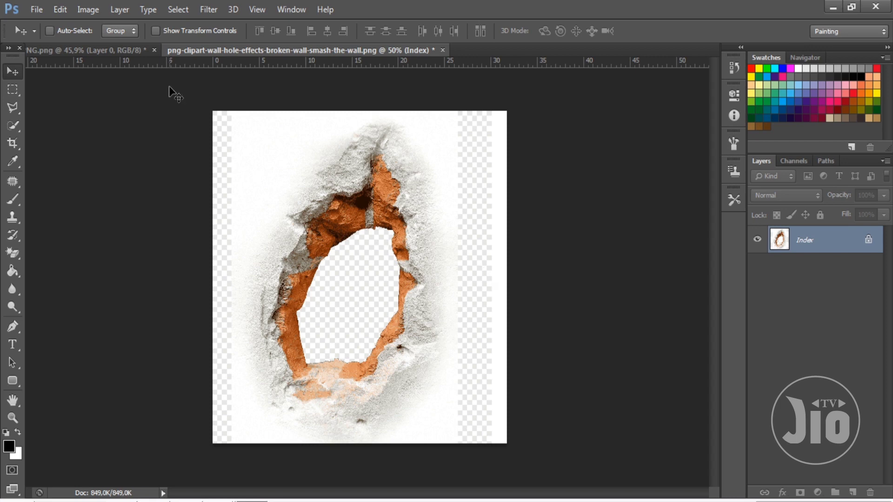
left_click(83, 10)
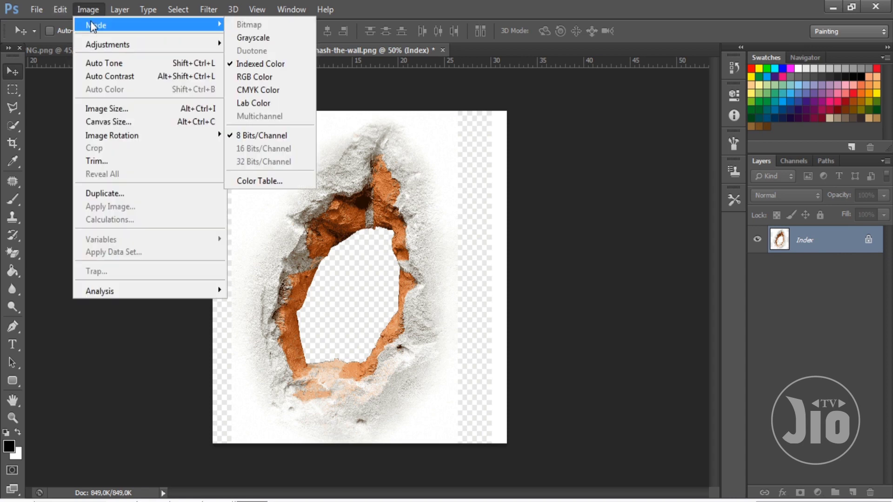
mouse_move(96, 26)
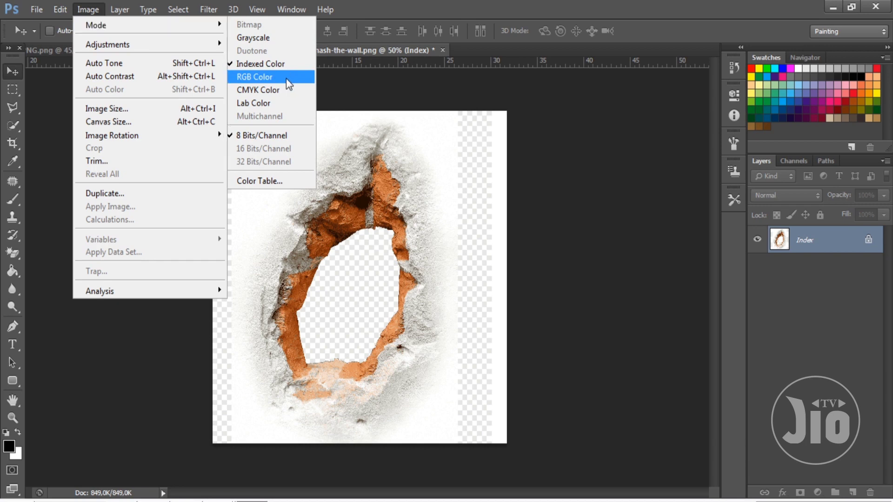
Step: Convert the wall-hole image to RGB and unlock its Background as movable Layer 0
left_click(286, 78)
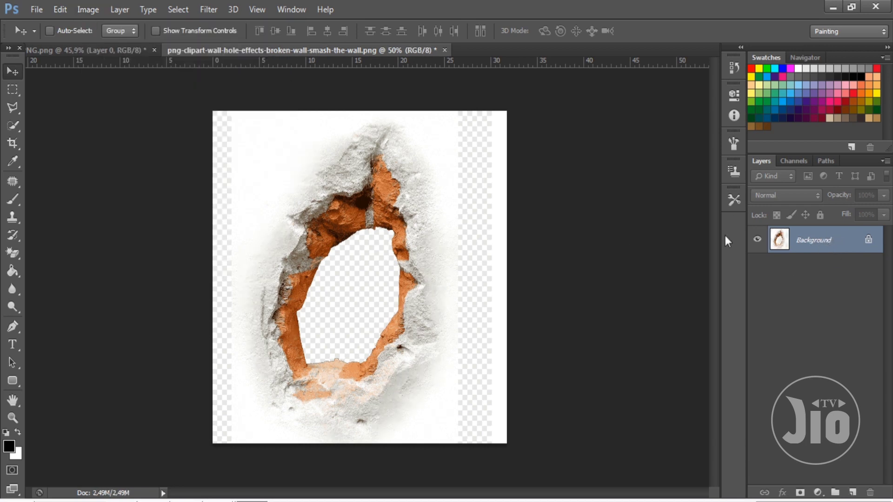
left_click(371, 239)
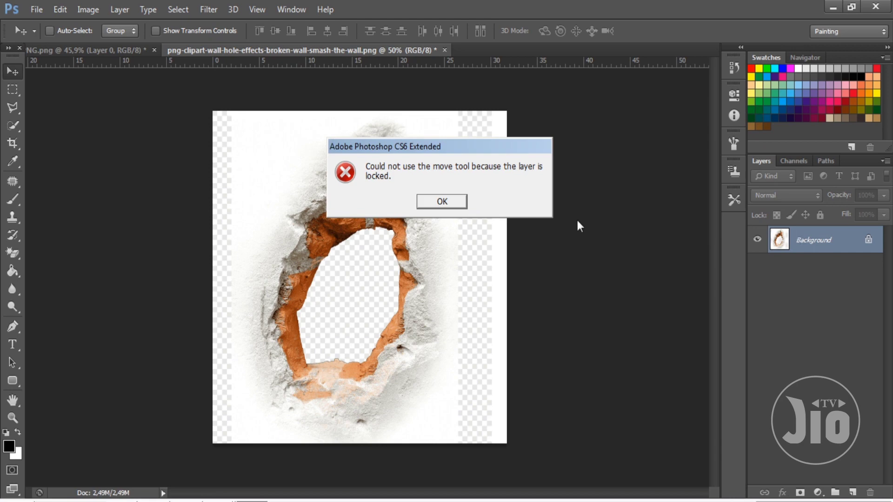
left_click(442, 202)
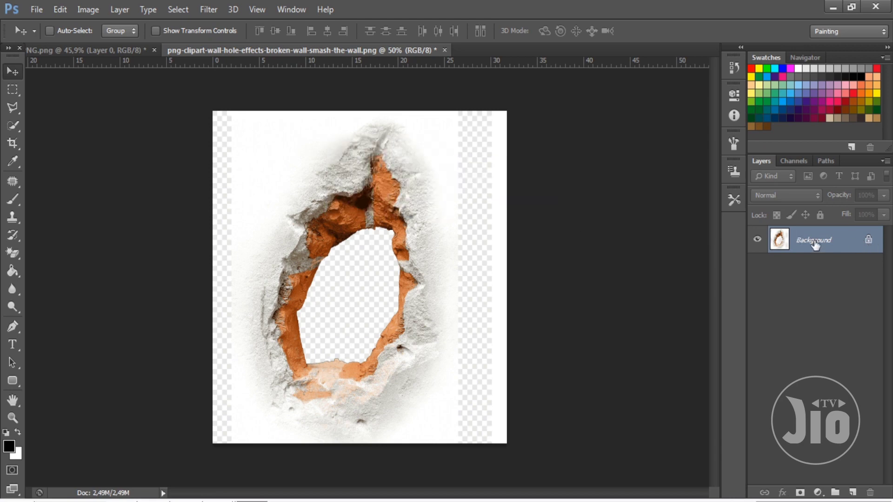
double_click(815, 241)
left_click(554, 163)
mouse_move(386, 232)
left_mouse_down()
mouse_move(313, 251)
mouse_move(109, 49)
left_mouse_up()
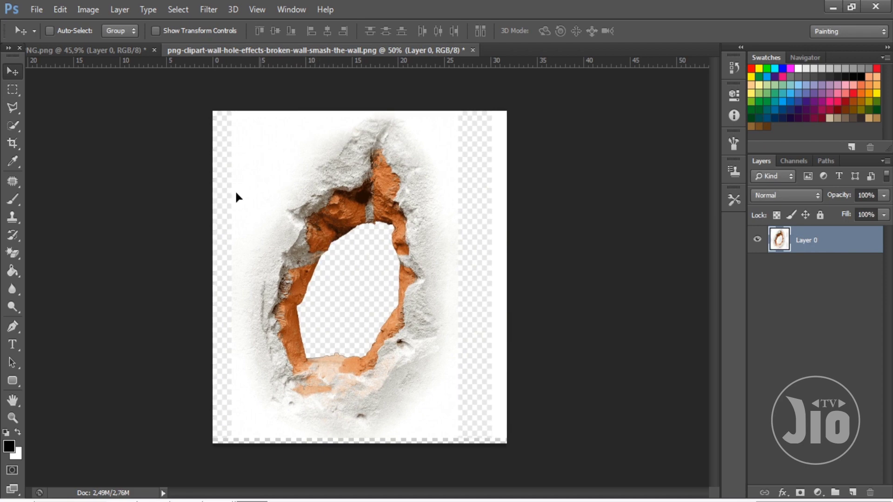
Step: Drag the wall-hole image onto the shirt and delete everything outside its central wall rectangle
left_click_drag(110, 49, 395, 205)
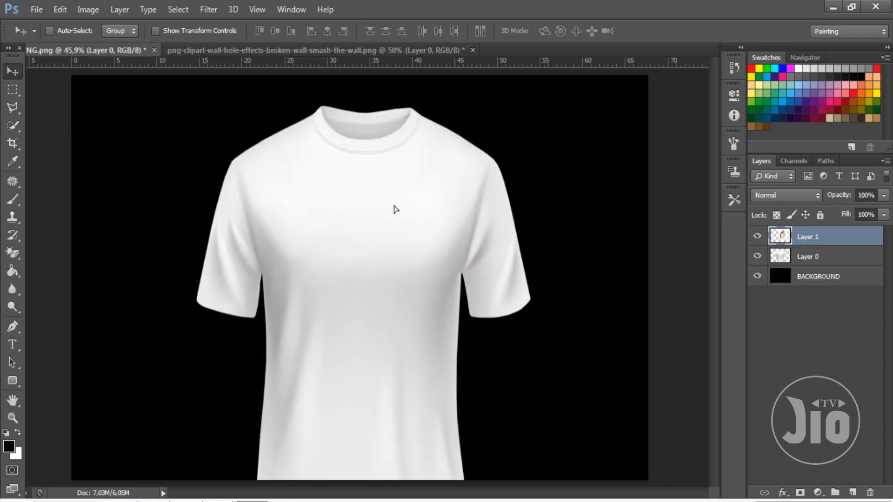
left_click_drag(418, 233, 376, 267)
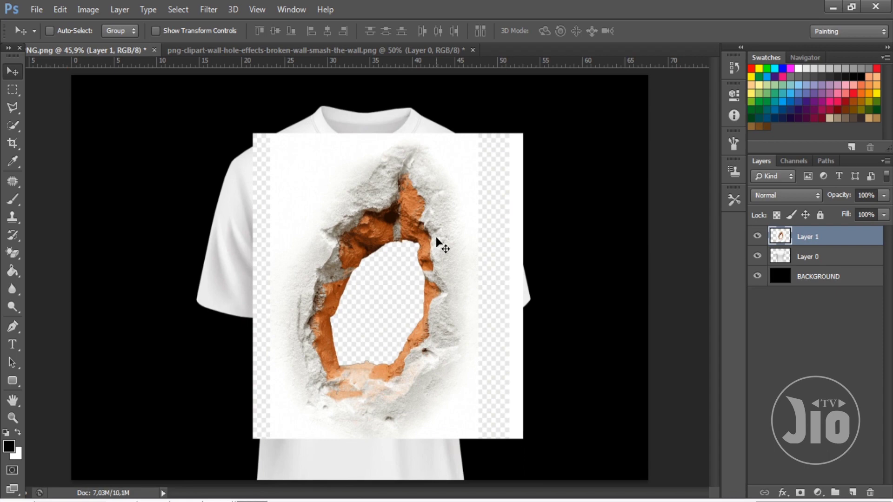
left_click(12, 89)
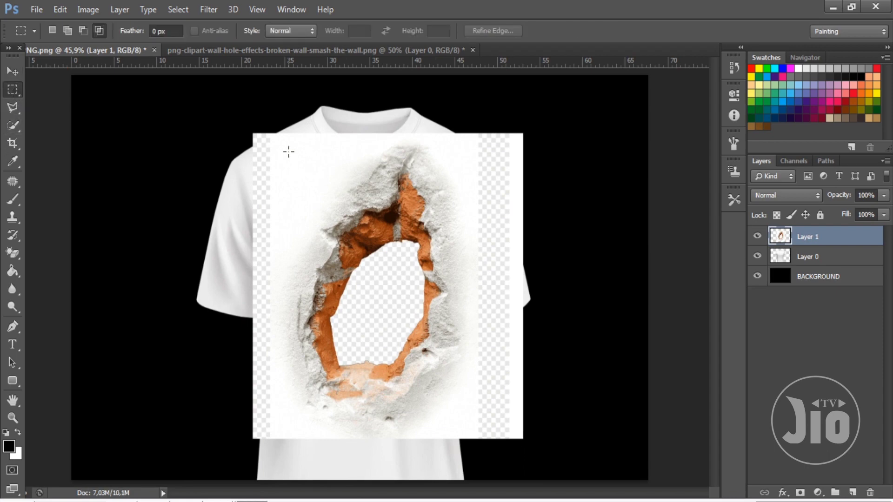
left_click_drag(400, 303, 473, 439)
left_click_drag(472, 439, 472, 439)
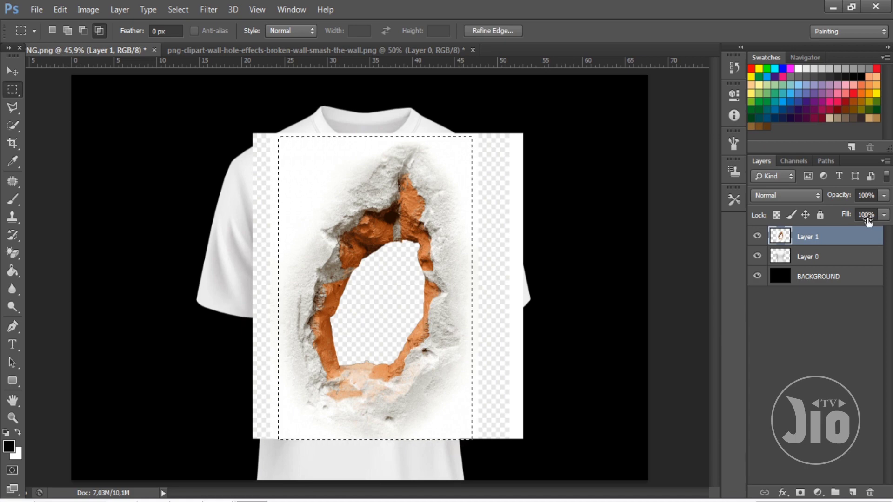
key("ctrl+shift+i")
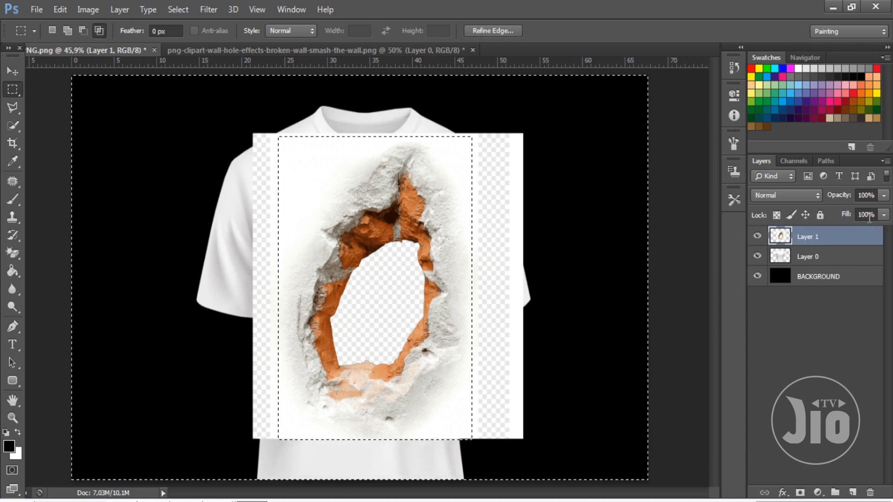
key("Delete")
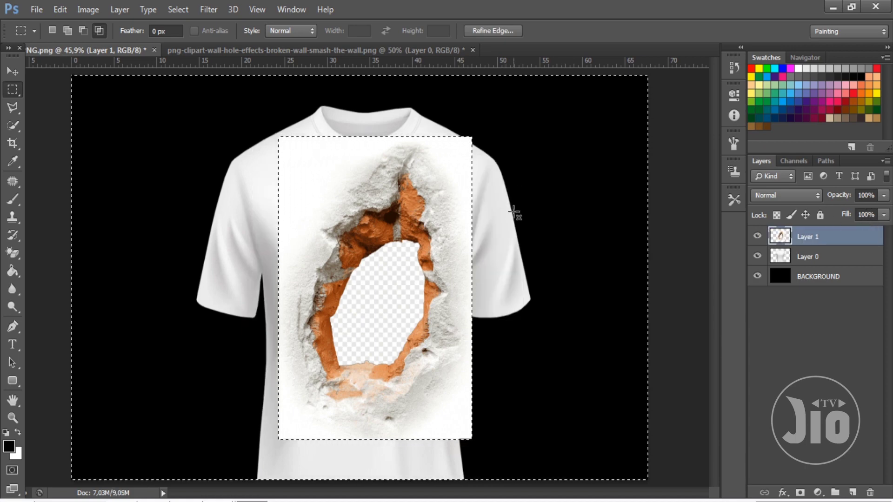
key("ctrl+d")
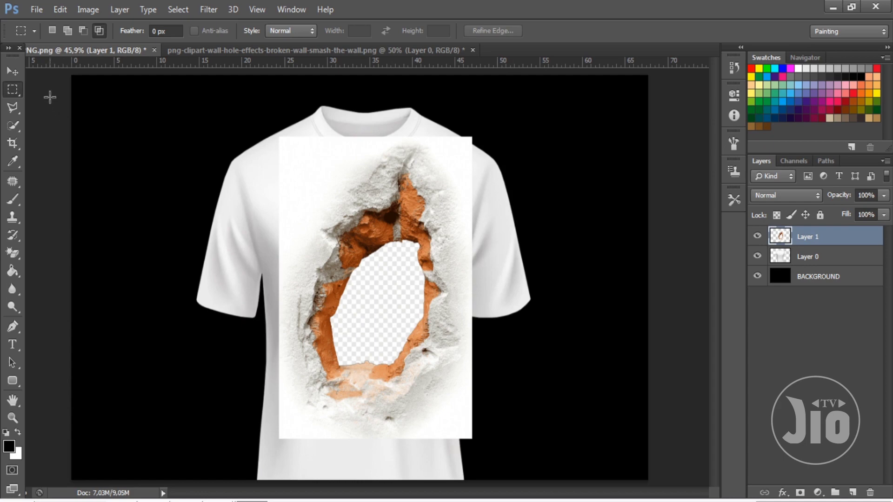
Step: Move the wall-hole layer up onto the shirt's chest and zoom to 100% on the hole
left_click(13, 72)
mouse_move(375, 305)
left_mouse_down()
mouse_move(259, 248)
mouse_move(355, 241)
left_mouse_up()
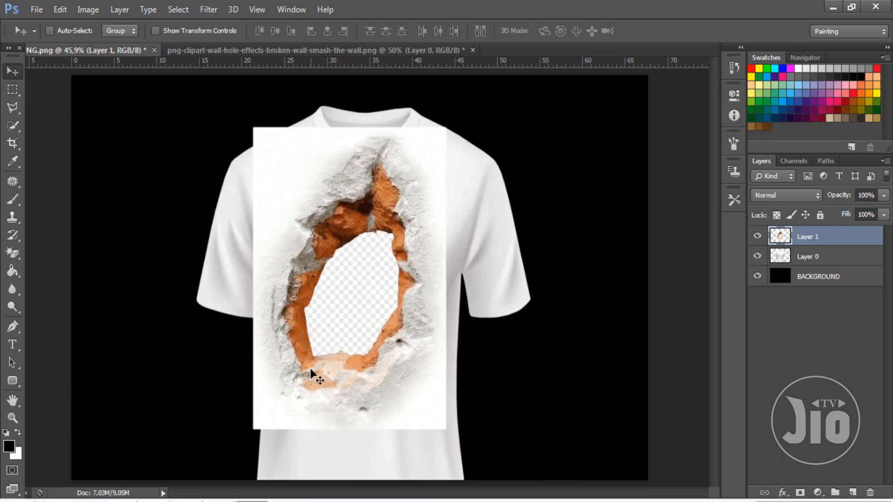
mouse_move(327, 272)
left_mouse_down()
mouse_move(371, 245)
mouse_move(349, 255)
left_mouse_up()
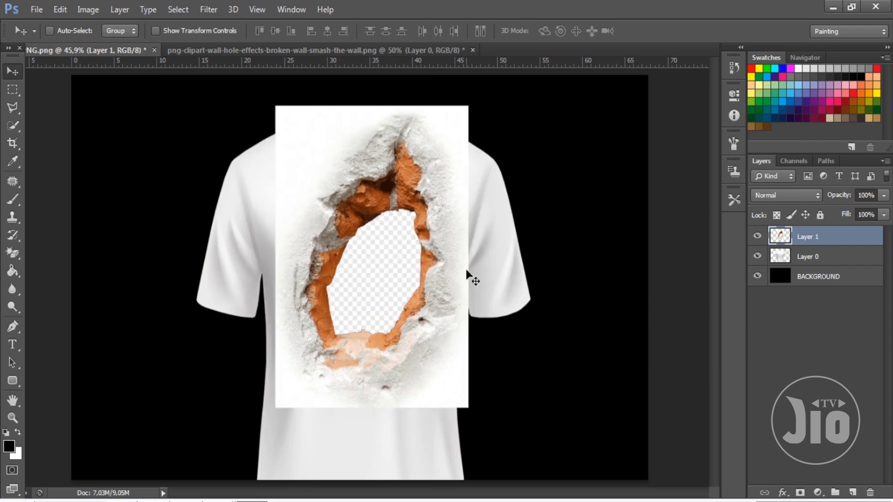
key("ctrl+plus")
key("ctrl+plus")
key("ctrl+plus")
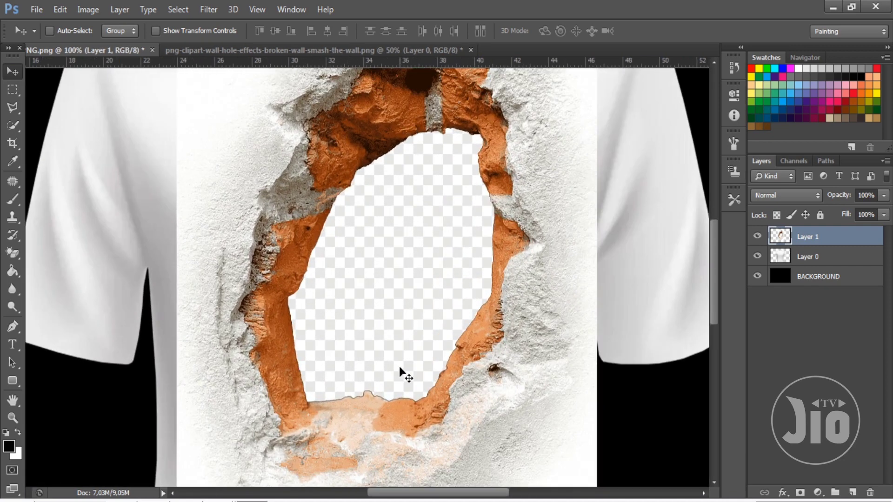
left_click(13, 107)
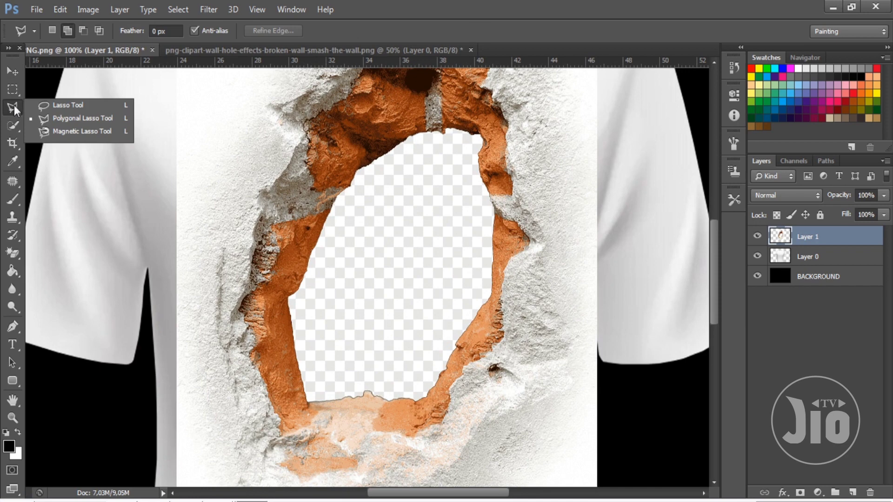
left_click(45, 107)
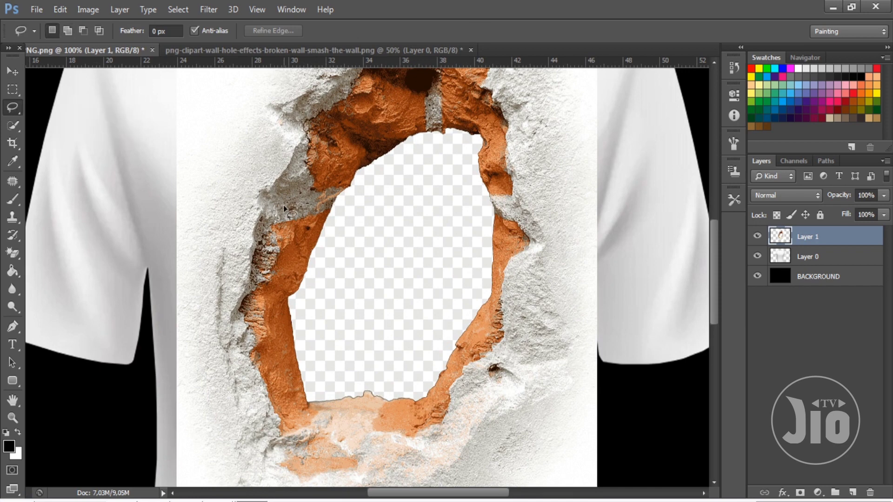
Step: Lasso around the hole's inner edge and delete its interior so the shirt shows through
mouse_move(316, 238)
left_mouse_down()
mouse_move(286, 324)
mouse_move(293, 359)
left_mouse_up()
left_click_drag(318, 409, 395, 413)
left_click_drag(446, 383, 460, 353)
mouse_move(501, 211)
left_mouse_down()
mouse_move(465, 122)
mouse_move(442, 121)
mouse_move(386, 137)
mouse_move(319, 236)
left_mouse_up()
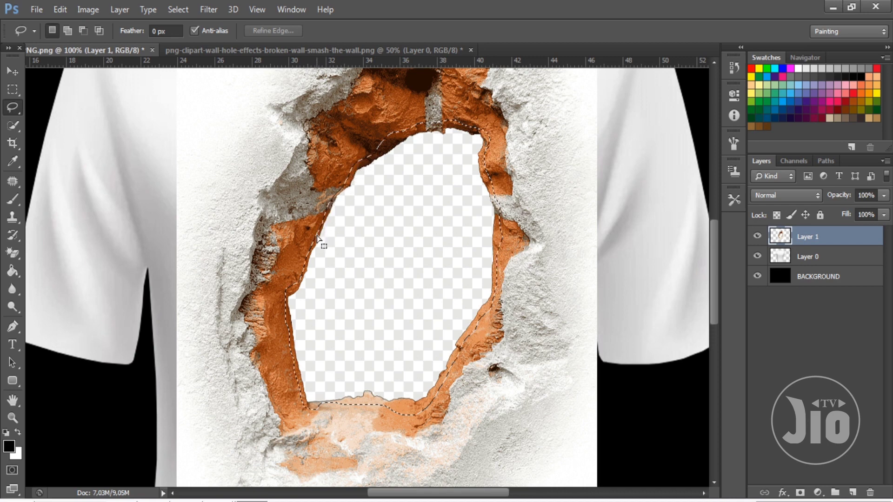
key("Delete")
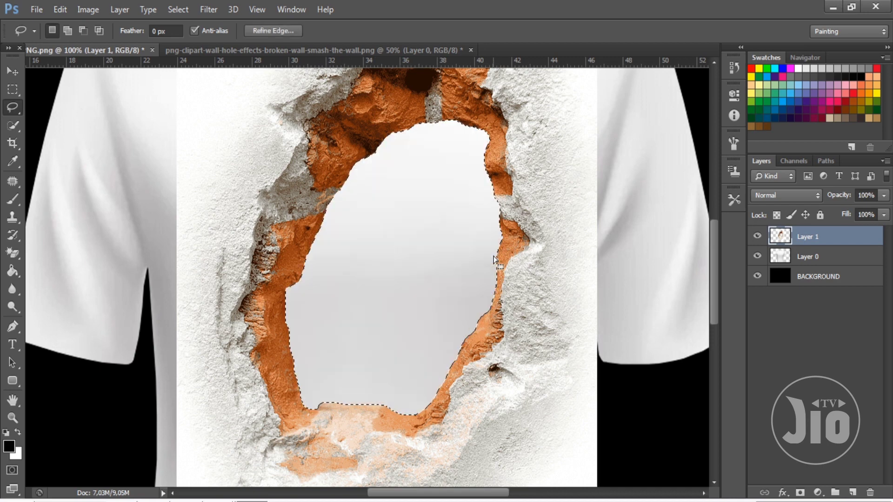
key("ctrl+d")
Step: Centre the wall-hole layer on the shirt and zoom out to 50%
key("ctrl+minus")
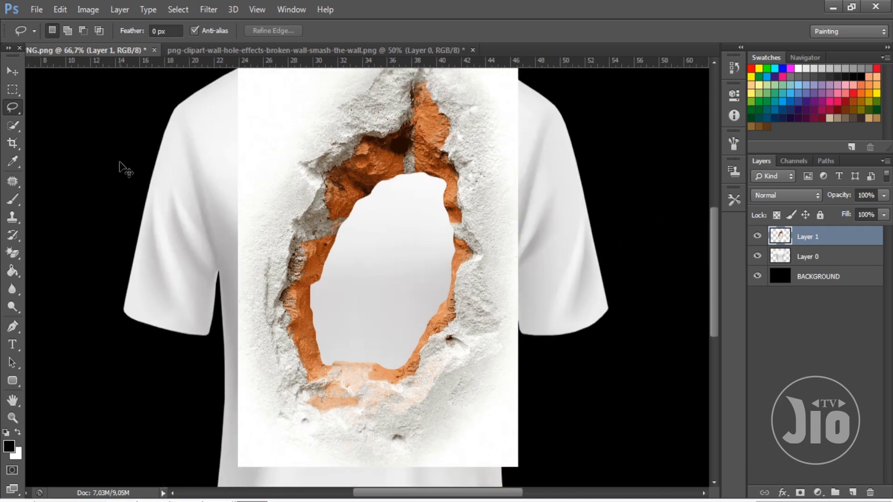
left_click(13, 71)
left_click_drag(344, 237, 174, 300)
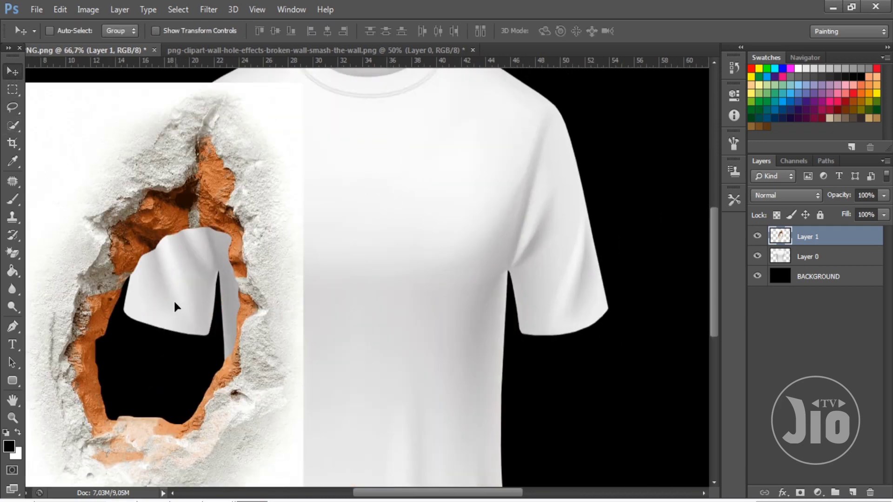
left_click_drag(281, 291, 378, 277)
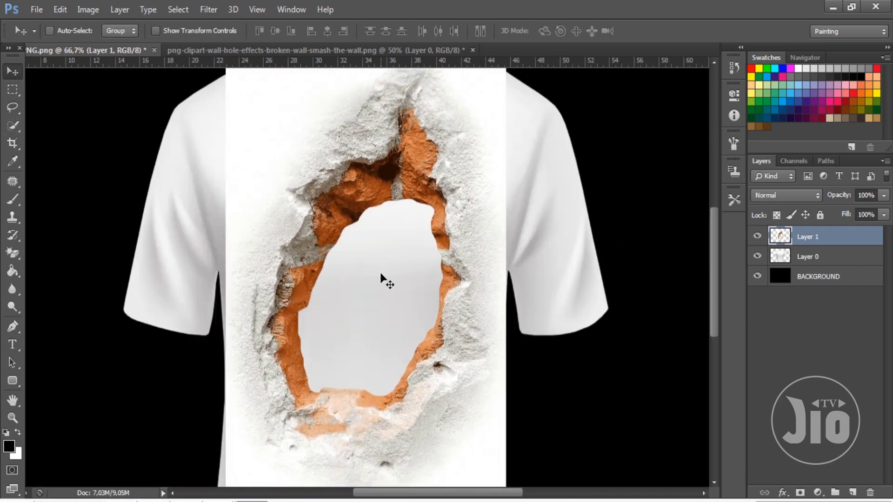
key("ctrl+minus")
Step: Close the wall-hole document without saving changes
left_click(434, 52)
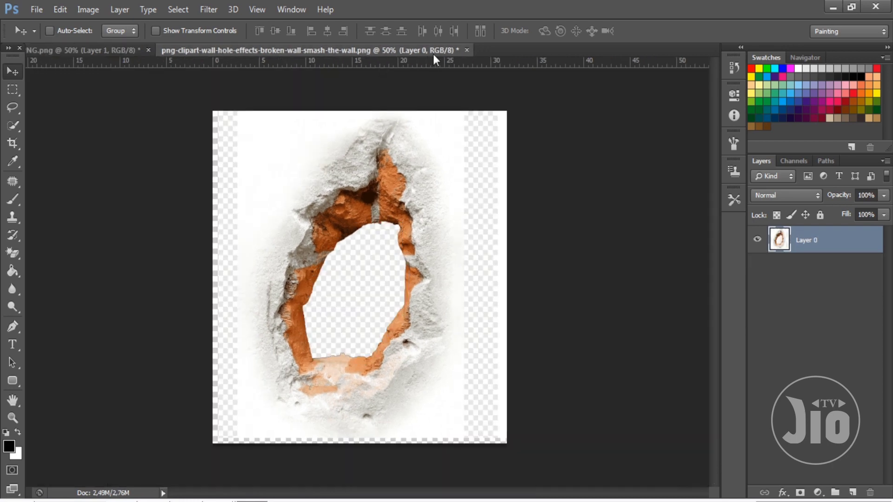
left_click(466, 50)
left_click(450, 202)
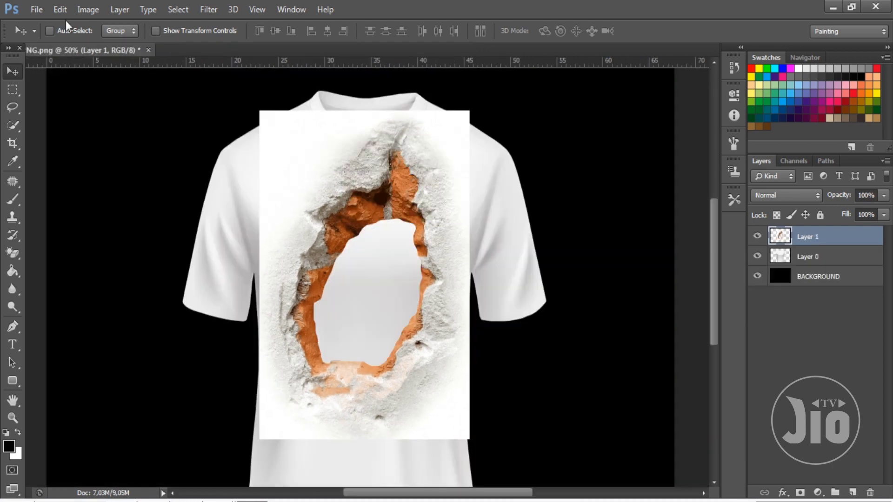
Step: Open the dinosaur PNG and place it over the hole on the shirt as Layer 2
left_click(39, 13)
left_click(50, 37)
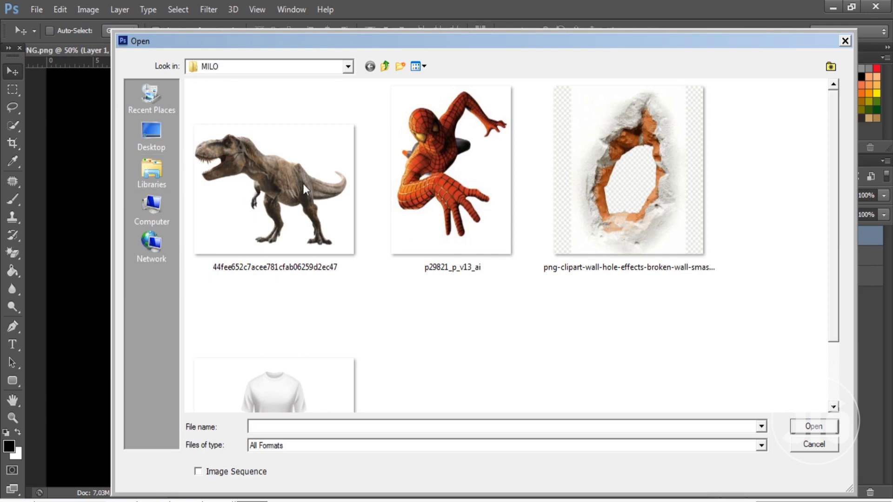
double_click(279, 211)
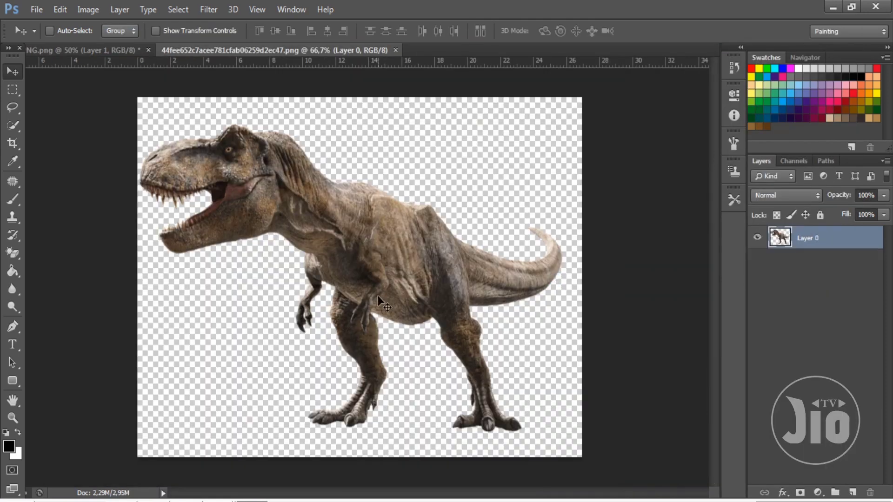
mouse_move(378, 296)
left_mouse_down()
mouse_move(388, 286)
mouse_move(99, 52)
mouse_move(367, 256)
left_mouse_up()
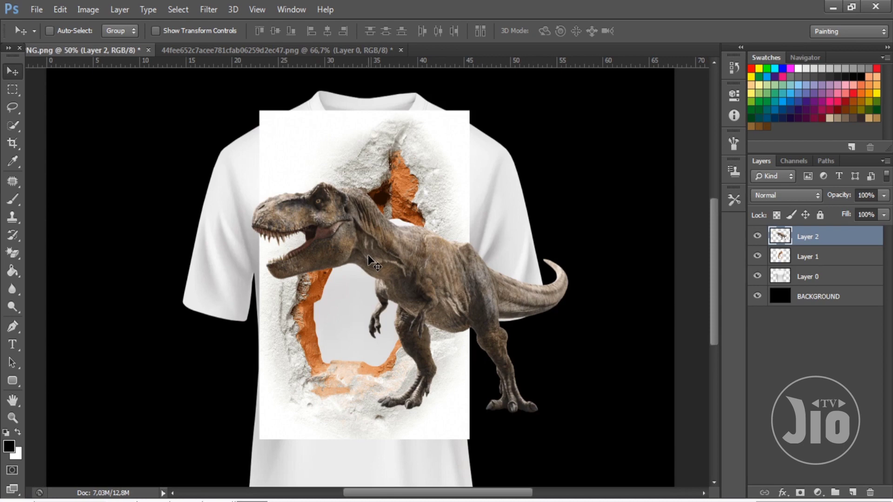
left_click_drag(368, 257, 387, 284)
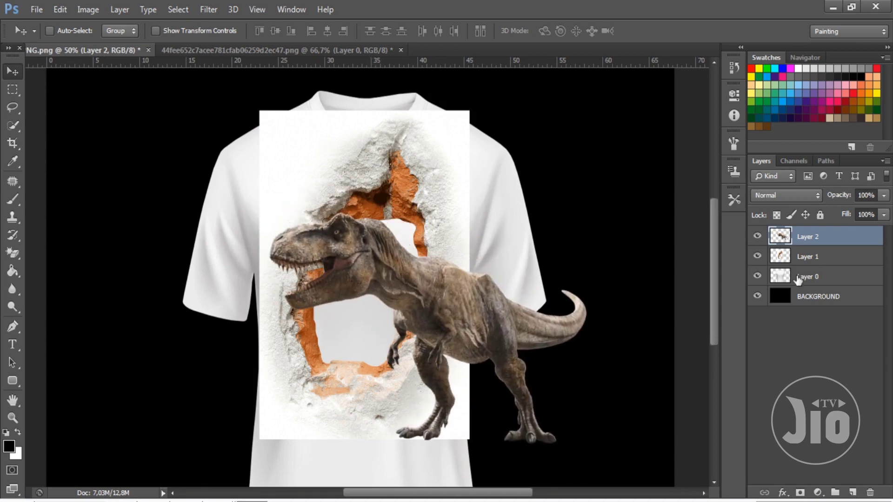
Step: Rename Layer 1 to HOLE and Layer 2 to TREX
double_click(807, 257)
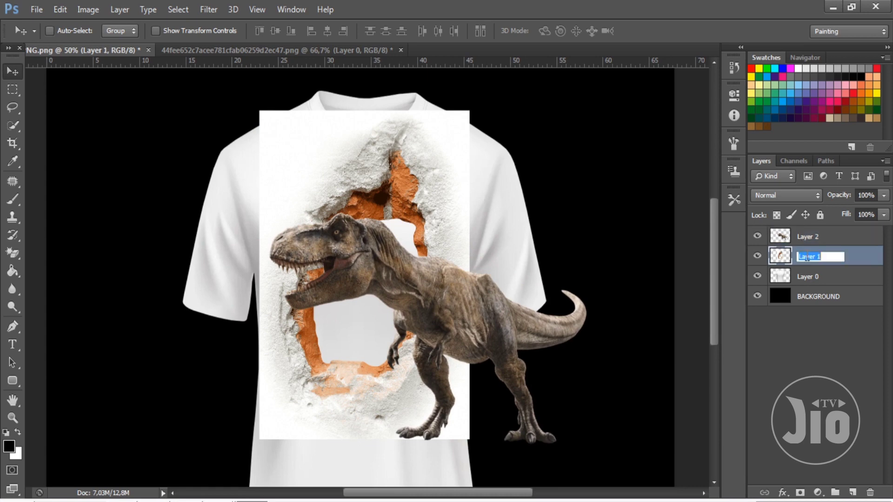
type("HOLE")
left_click(810, 237)
double_click(812, 237)
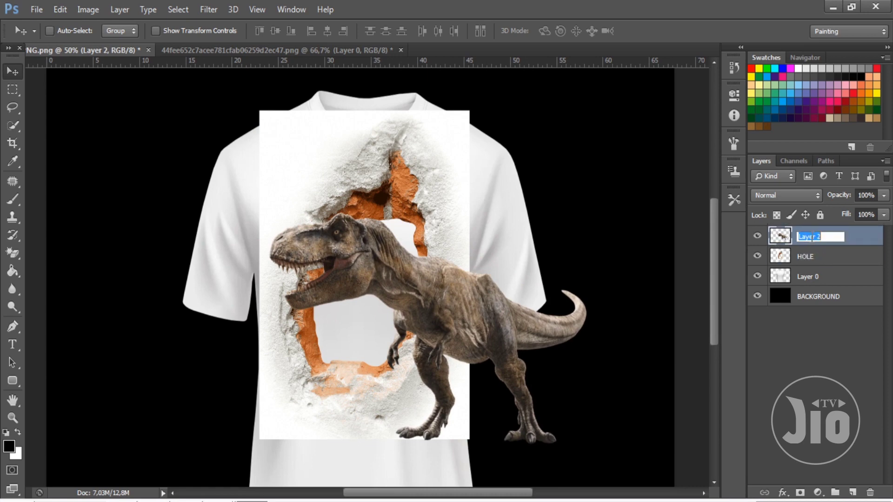
type("TREX")
key("Return")
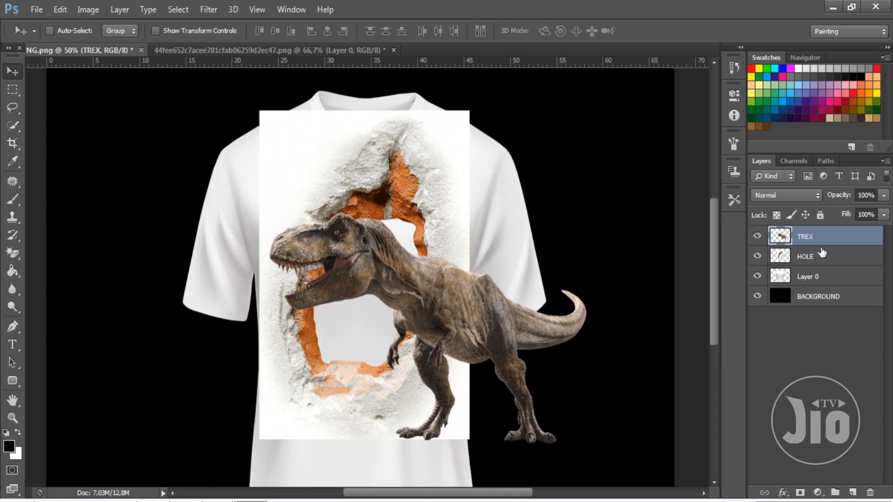
Step: Hide the TREX layer, then select HOLE and adjust its position
left_click(758, 235)
left_click(828, 257)
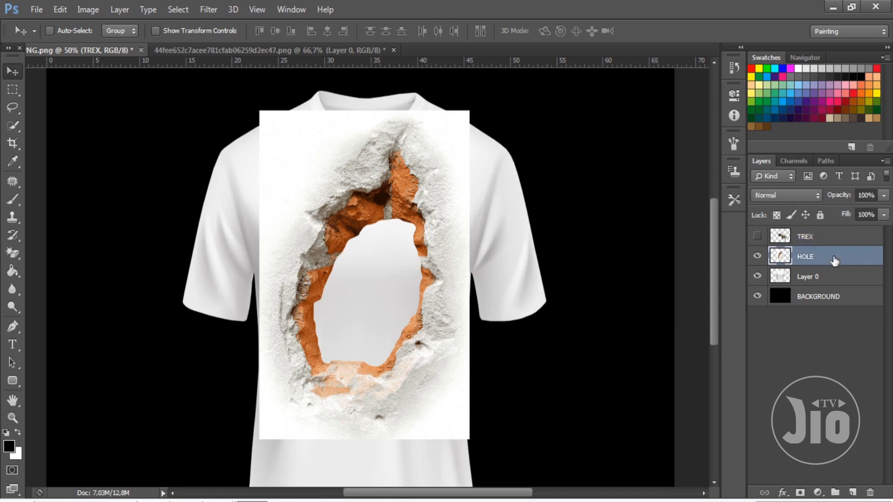
left_click_drag(400, 292, 343, 291)
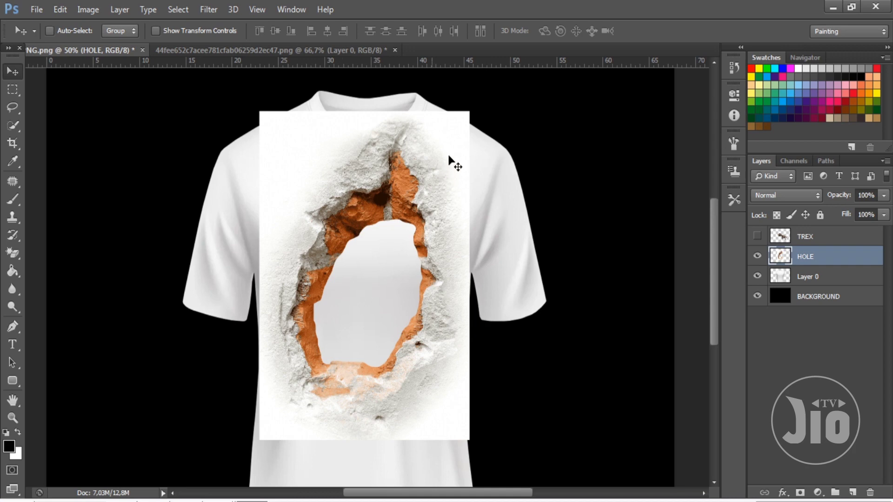
Step: Scale the HOLE layer to about 49% by 69%, rotate it about 6° clockwise, and move it right
key("ctrl+t")
left_click_drag(470, 112, 406, 216)
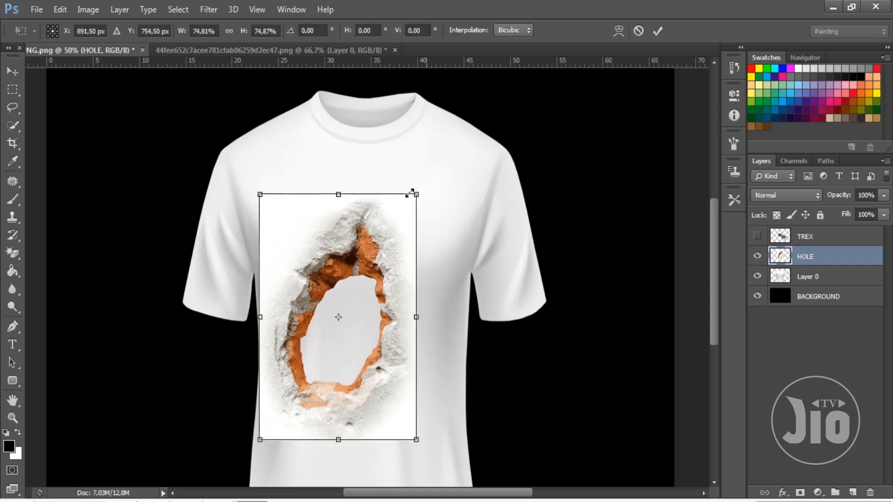
left_click_drag(386, 243, 438, 222)
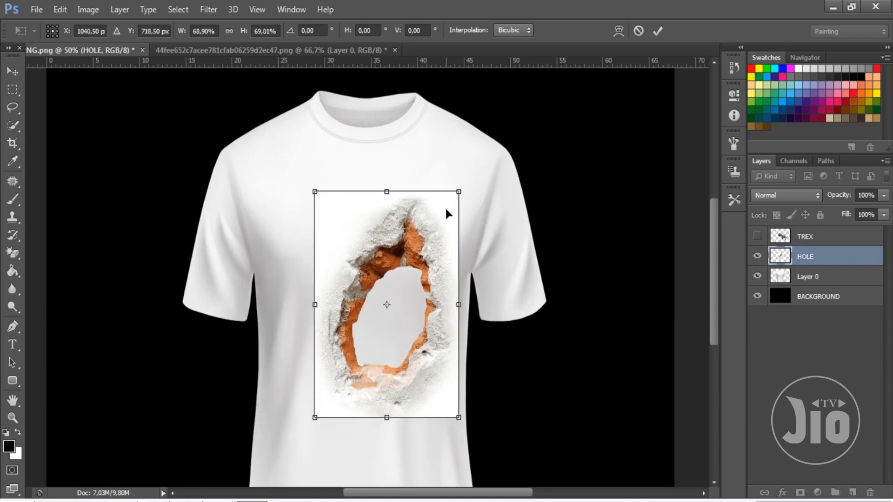
left_click_drag(457, 303, 425, 304)
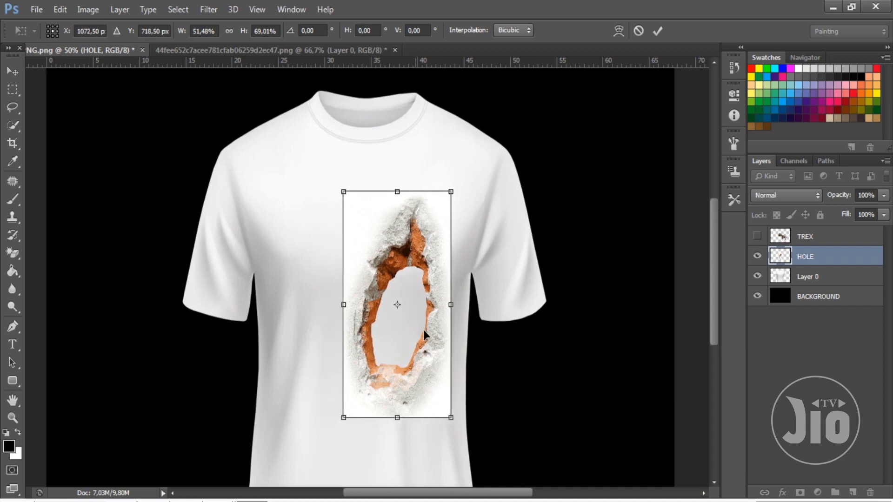
left_click_drag(392, 330, 433, 331)
mouse_move(473, 181)
left_mouse_down()
mouse_move(507, 146)
mouse_move(516, 151)
left_mouse_up()
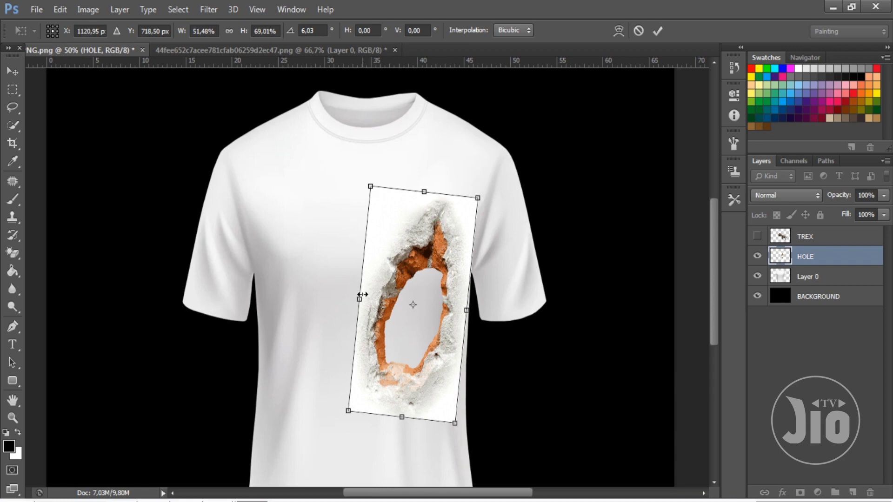
left_click_drag(361, 297, 365, 297)
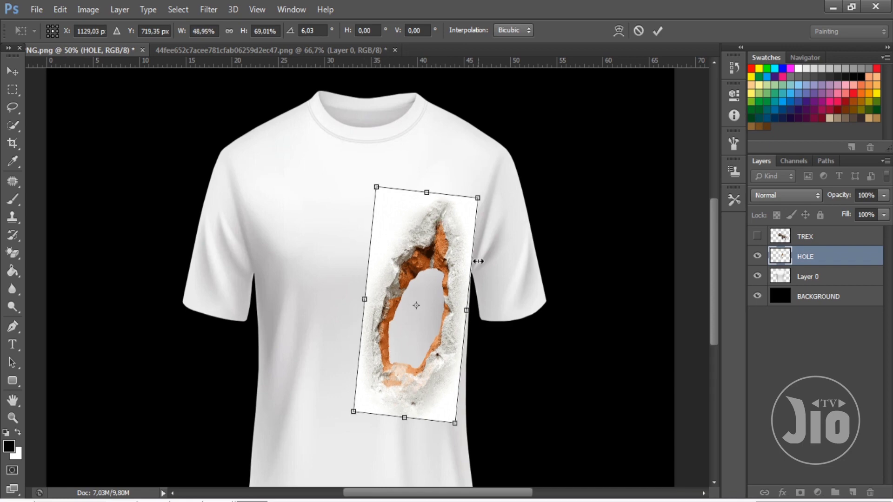
key("Return")
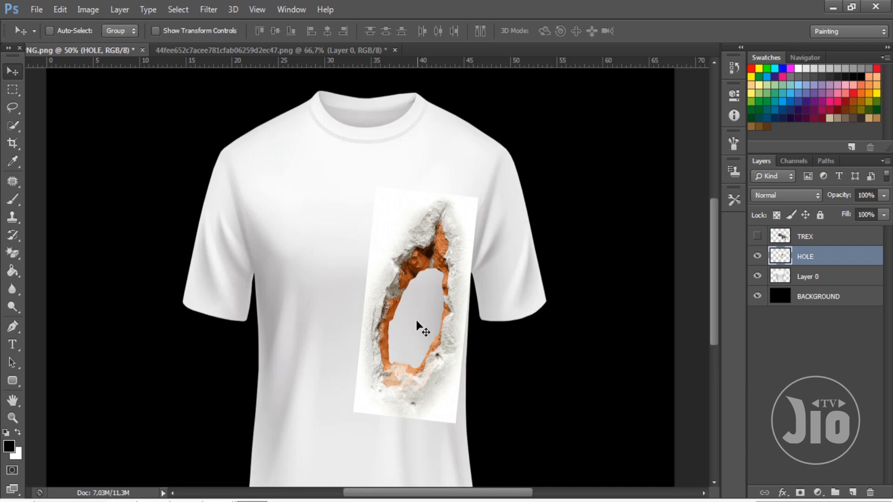
Step: Add a new layer beneath HOLE and name it BLACK
left_click(852, 492)
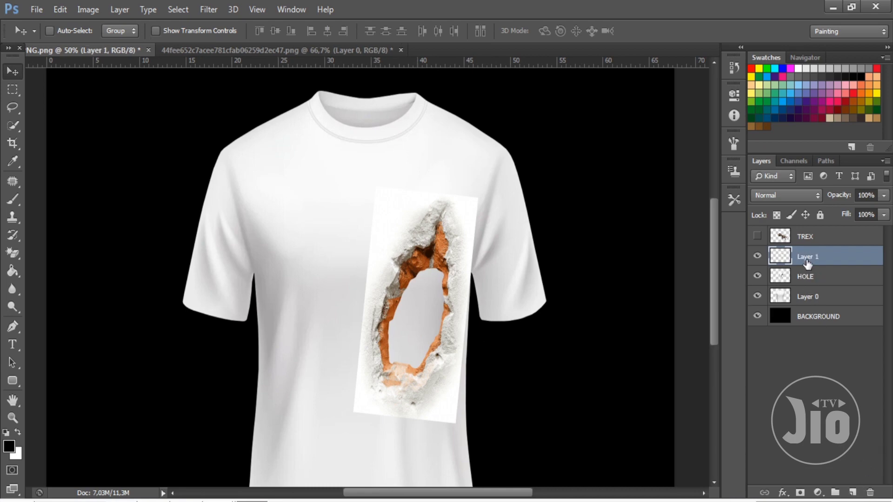
left_click_drag(808, 263, 813, 282)
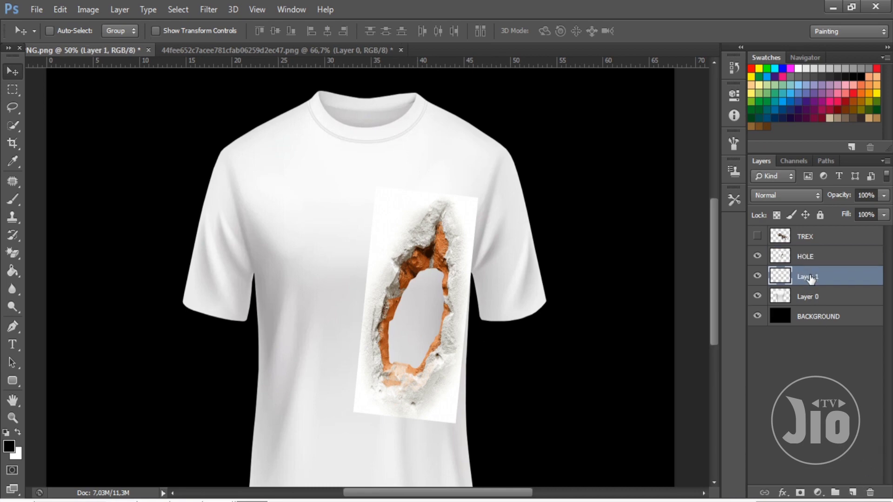
double_click(810, 278)
type("BLACK")
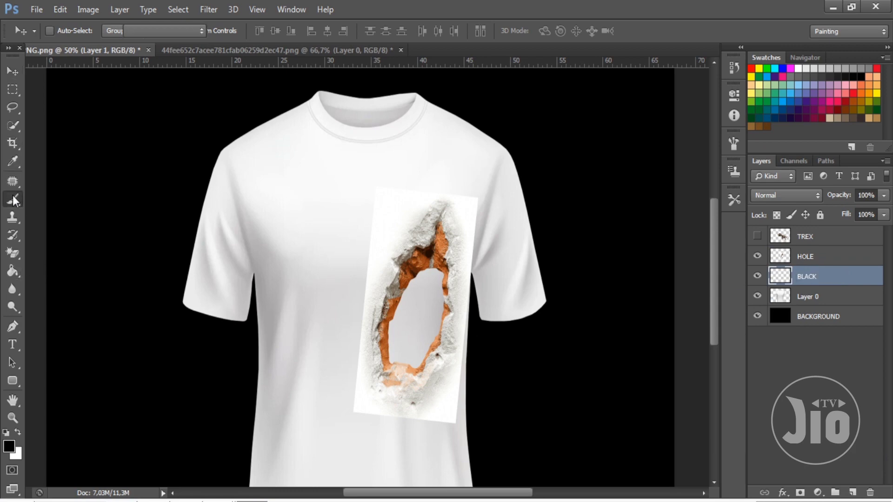
Step: Paint the hole's interior solid black with a 150 px brush
left_click_drag(13, 197, 38, 196)
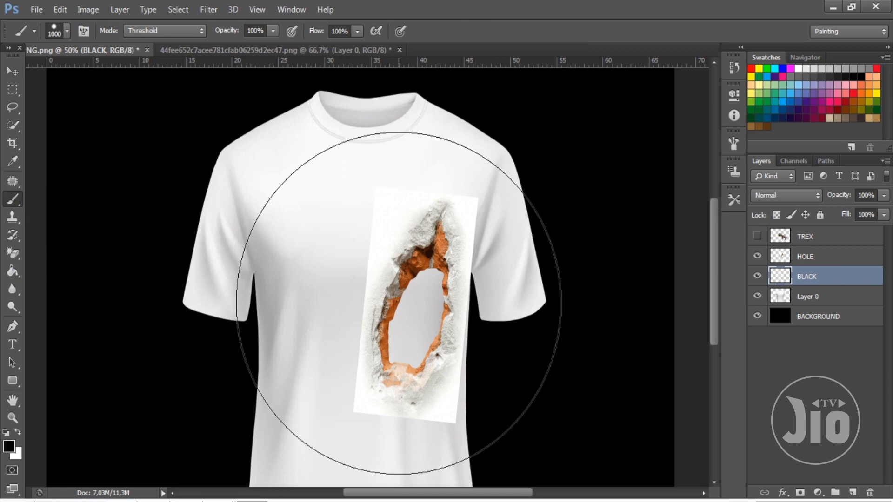
key("bracketleft")
key("bracketleft")
key("bracketleft")
key("bracketleft")
key("bracketleft")
key("bracketleft")
key("bracketleft")
key("bracketleft")
key("bracketleft")
key("bracketleft")
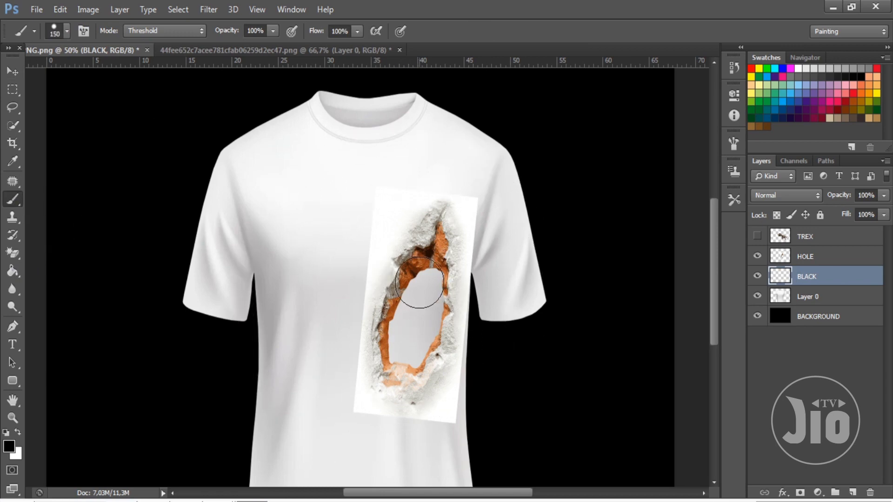
mouse_move(419, 283)
left_mouse_down()
mouse_move(428, 310)
mouse_move(409, 262)
left_mouse_up()
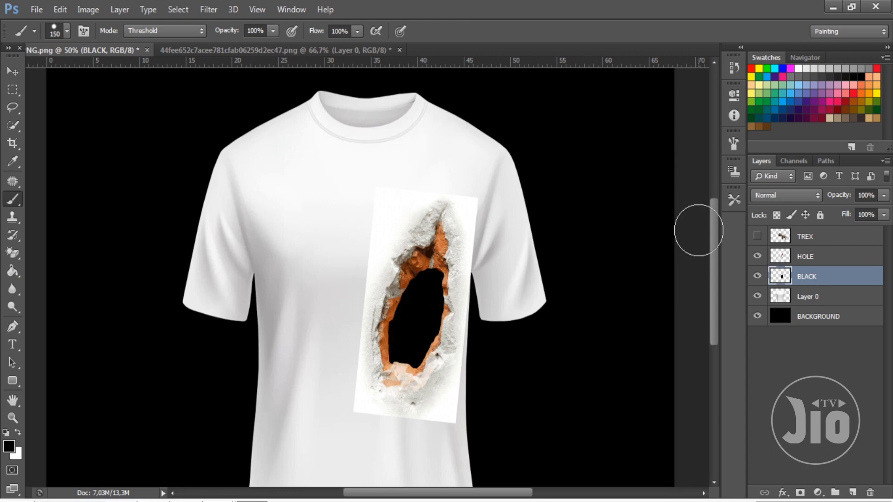
left_click(822, 261, "shift")
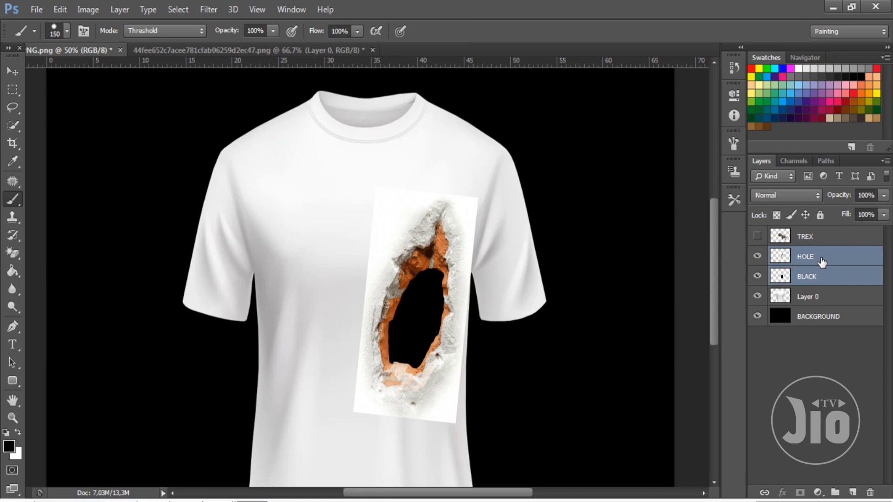
Step: Merge BLACK into HOLE and toggle HOLE's visibility to compare the result
key("ctrl+e")
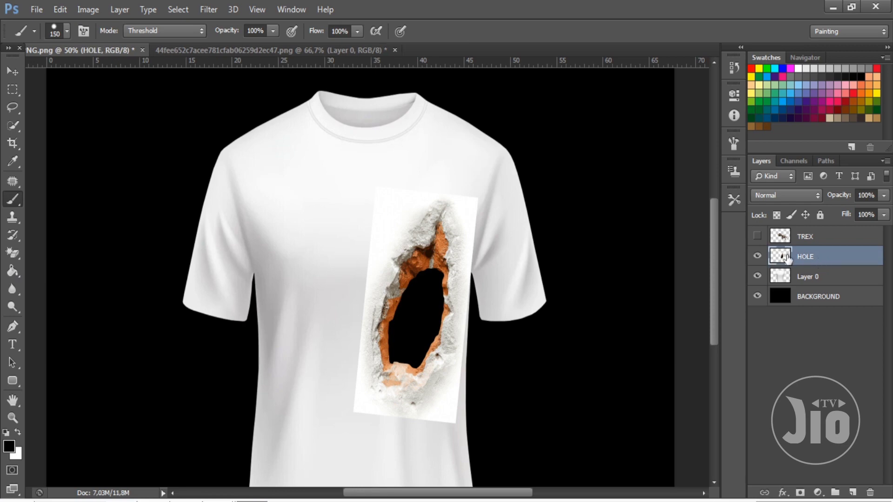
left_click(757, 257)
left_click(757, 256)
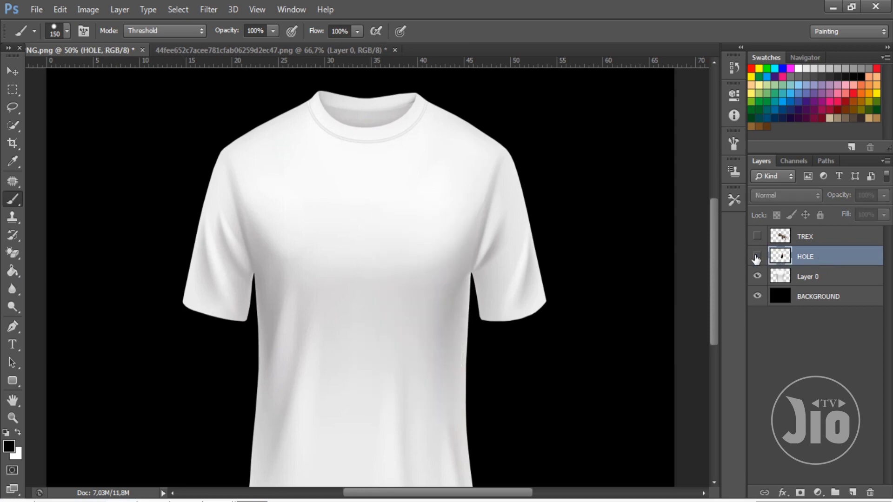
left_click(757, 256)
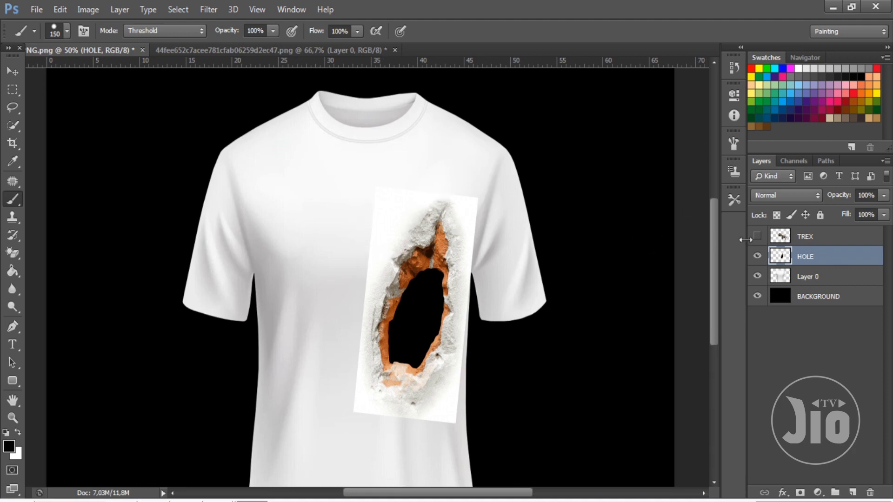
Step: Set HOLE's blend mode to Multiply and move it left and slightly up
left_click(788, 196)
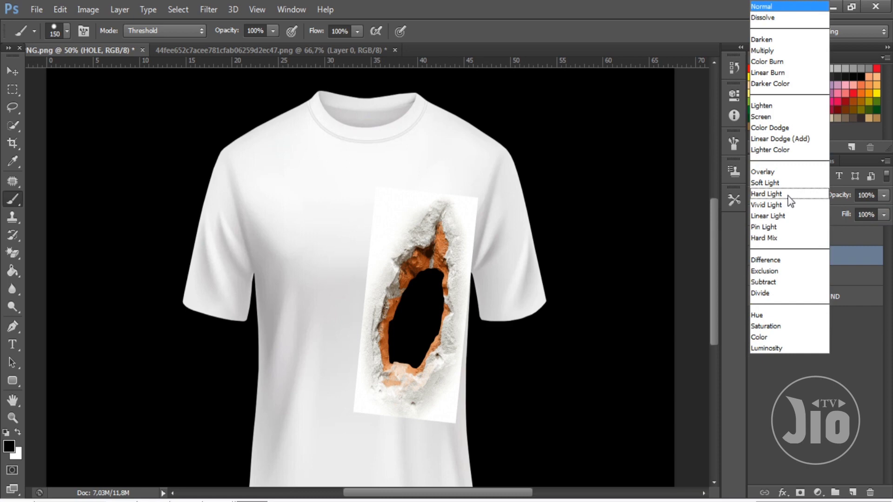
left_click(786, 50)
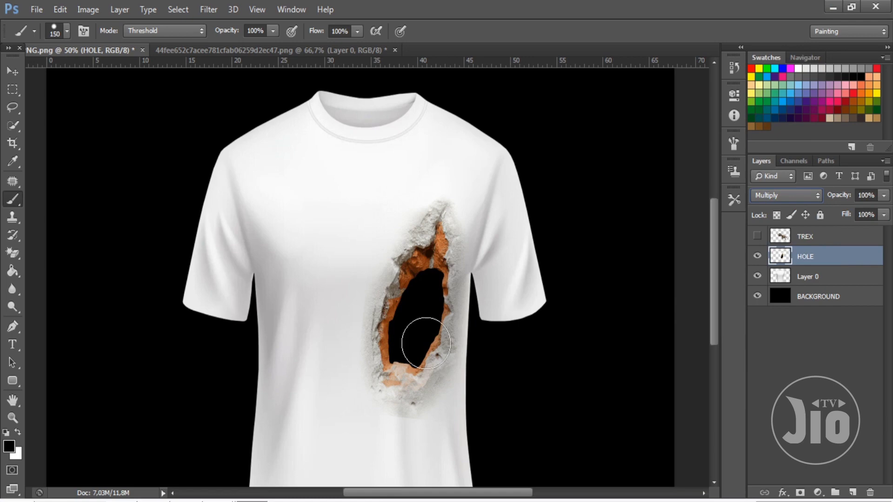
left_click(14, 73)
mouse_move(410, 314)
left_mouse_down()
mouse_move(349, 343)
mouse_move(413, 334)
left_mouse_up()
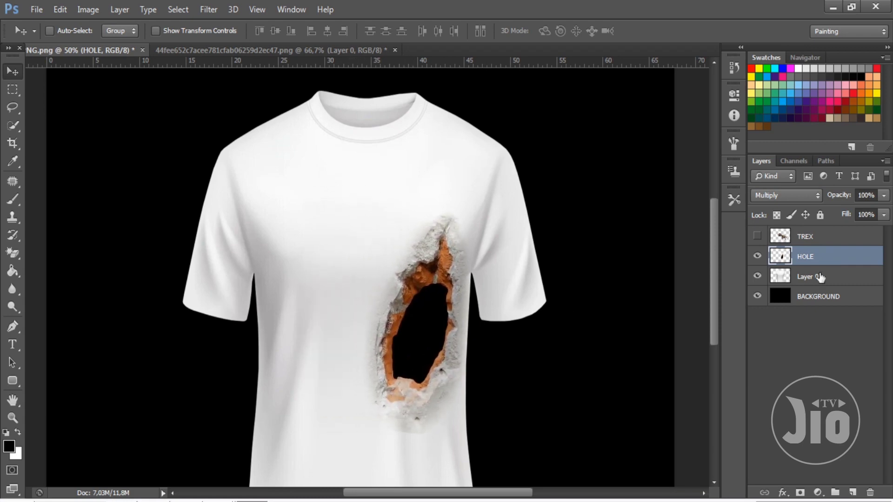
Step: Show TREX and position it and the HOLE layer together on the shirt
left_click(758, 237)
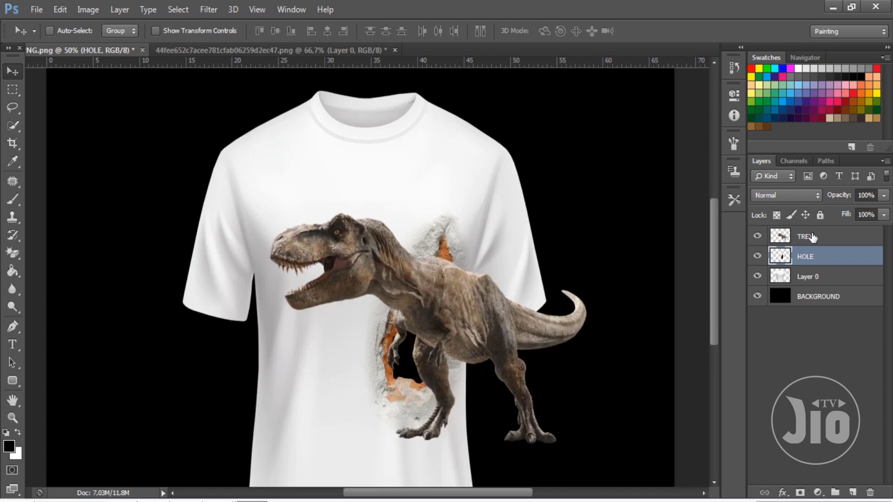
left_click(811, 237)
left_click_drag(427, 317, 438, 359)
left_click(807, 257)
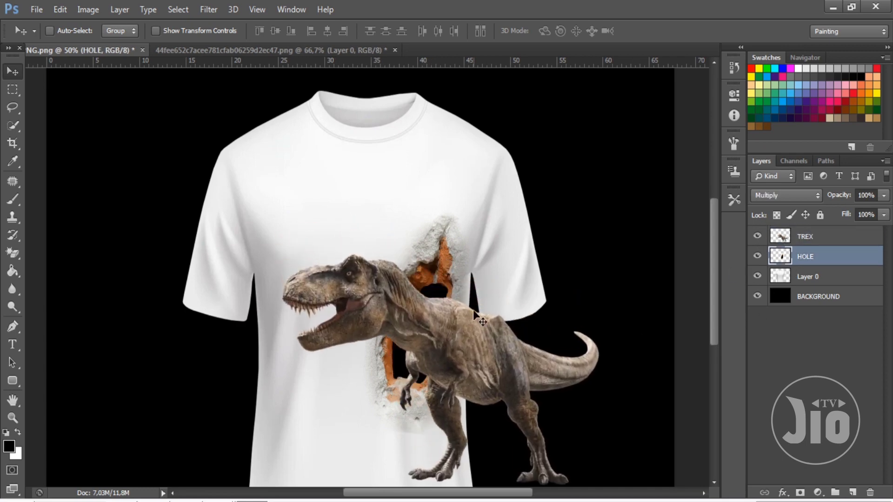
left_click_drag(466, 308, 464, 283)
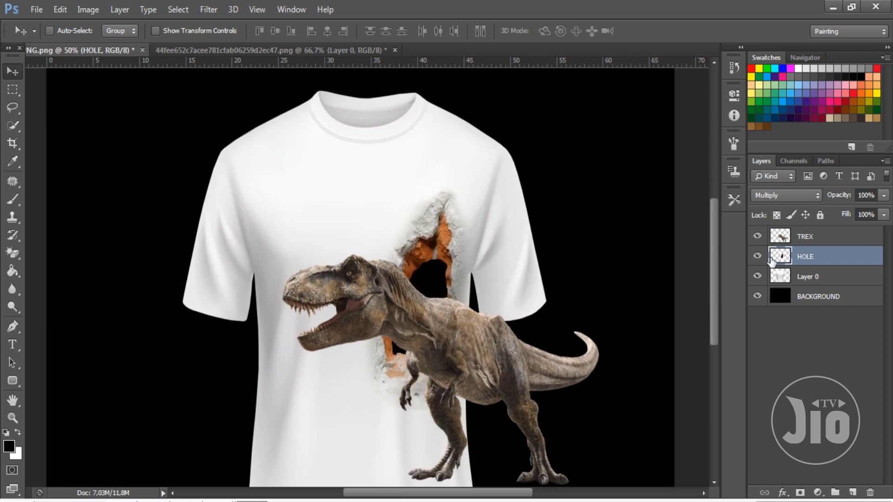
left_click(818, 237)
left_click_drag(432, 363, 426, 332)
key("Left")
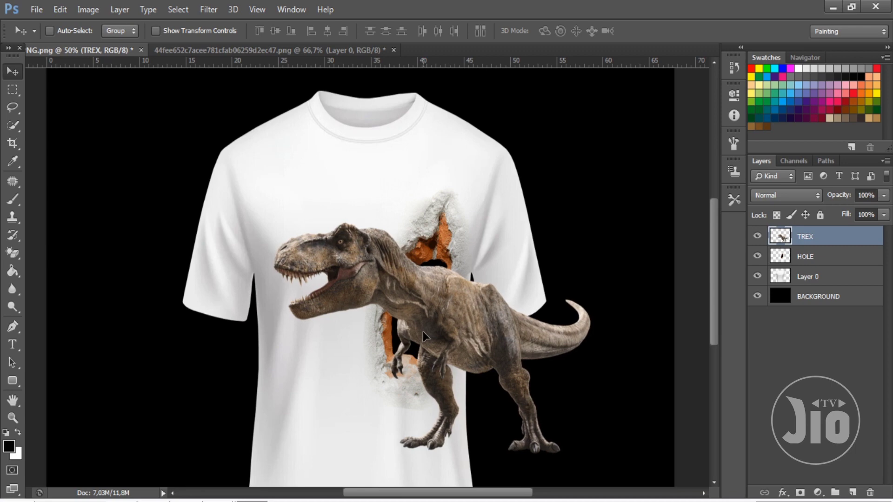
key("Left")
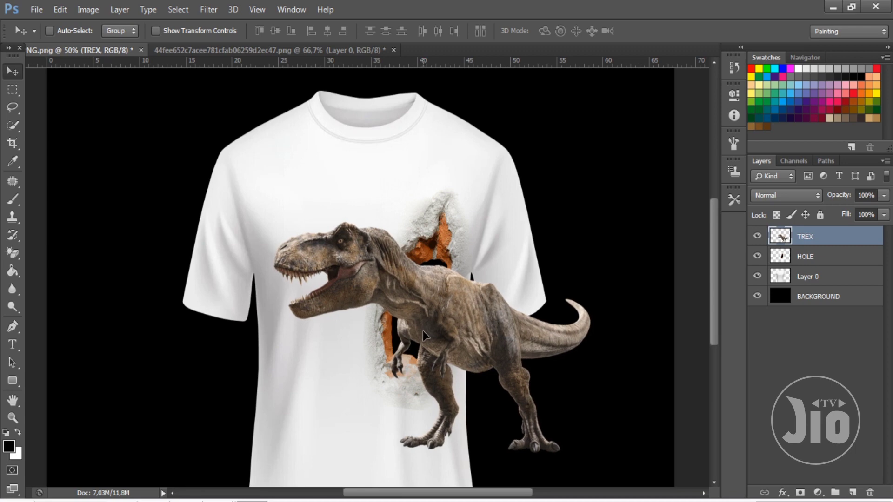
left_click_drag(423, 330, 418, 330)
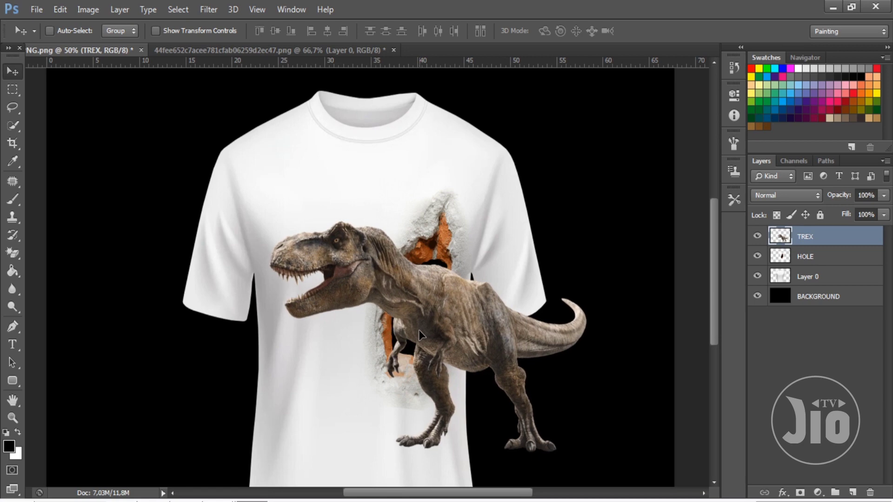
Step: Rotate the T-rex about 13° with Free Transform
key("ctrl+t")
left_click_drag(634, 160, 642, 232)
left_click_drag(549, 348, 543, 349)
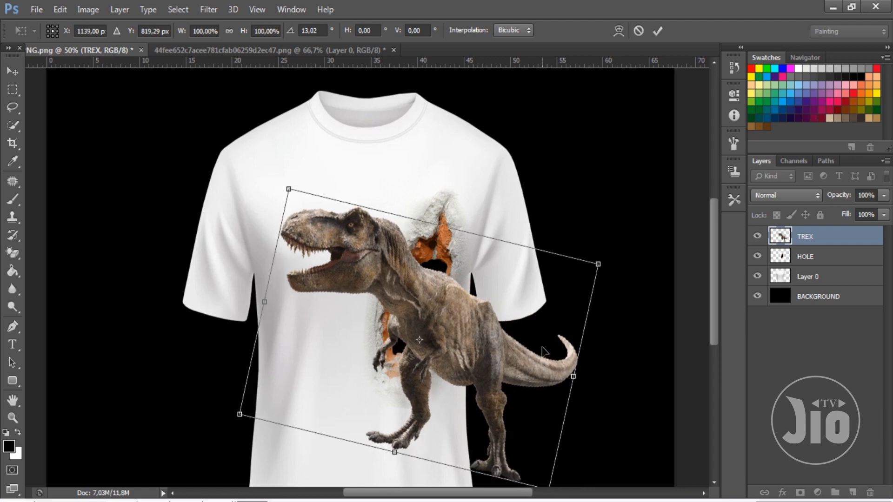
key("Return")
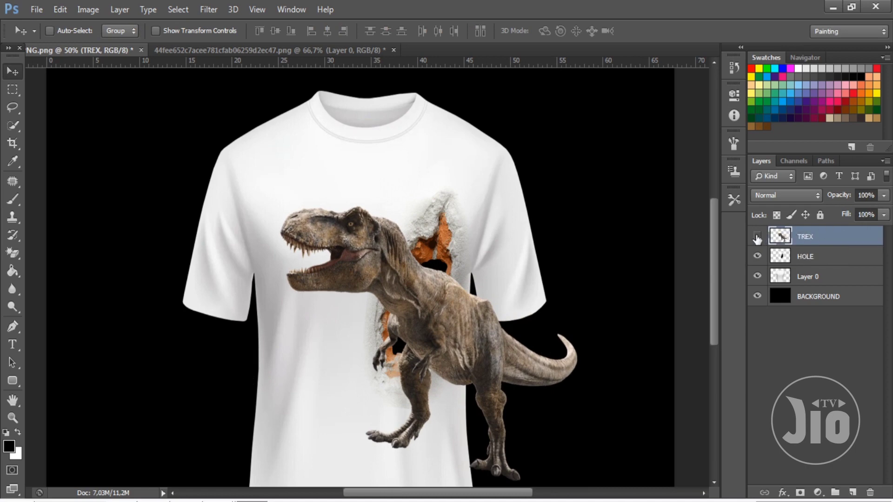
Step: Hide TREX and select the hole's black interior with the Magic Wand
left_click(758, 237)
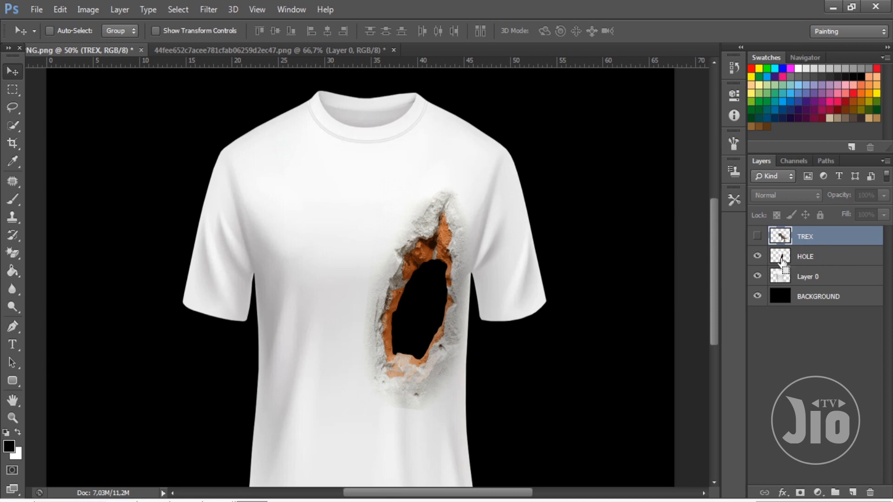
left_click(782, 261, "ctrl")
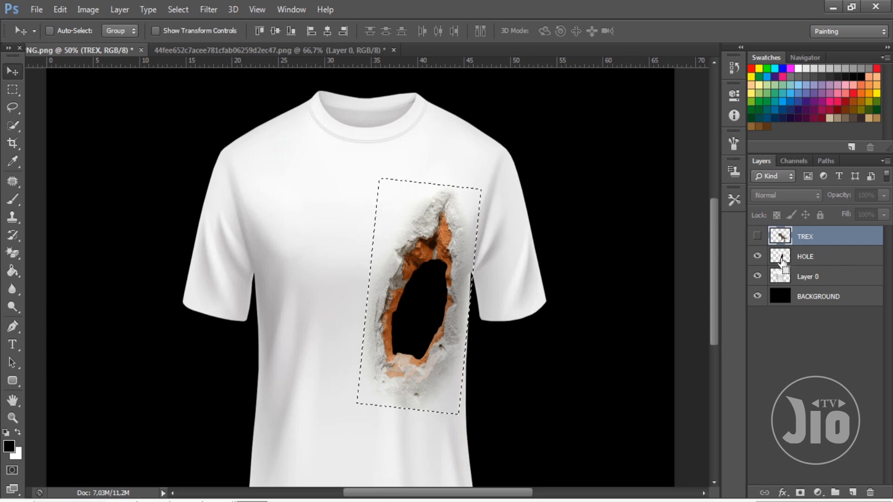
key("ctrl+d")
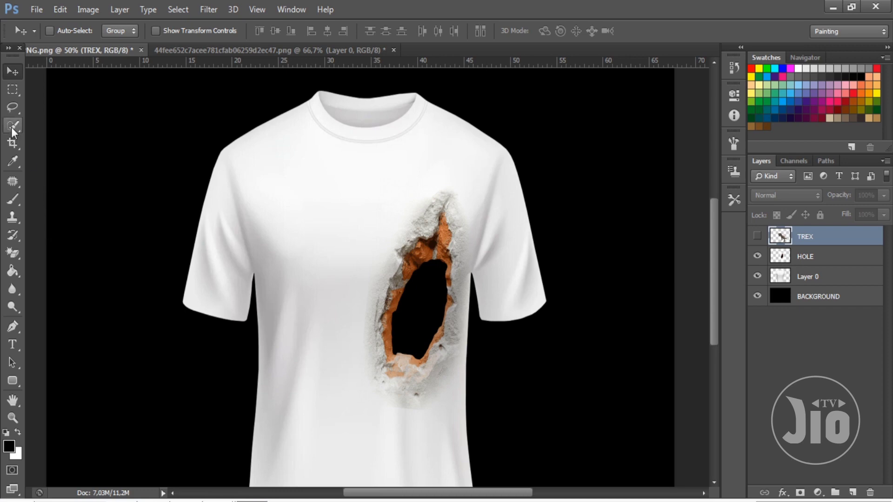
left_click(11, 127)
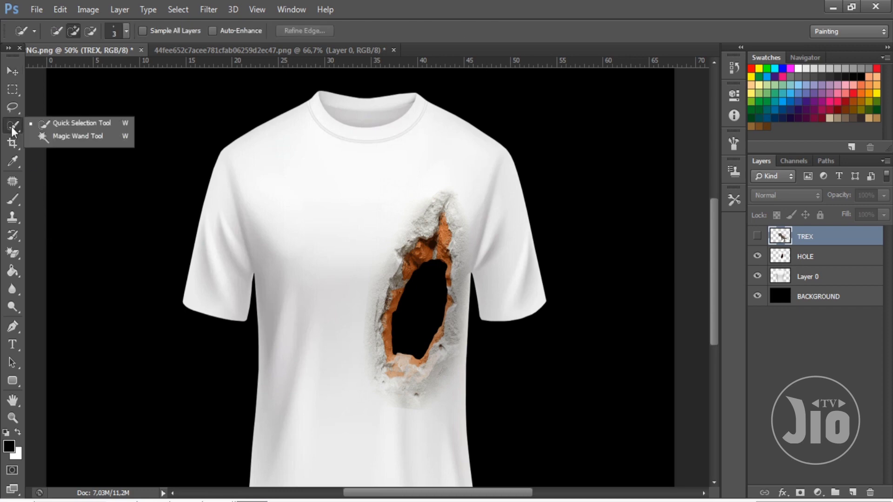
left_click(55, 137)
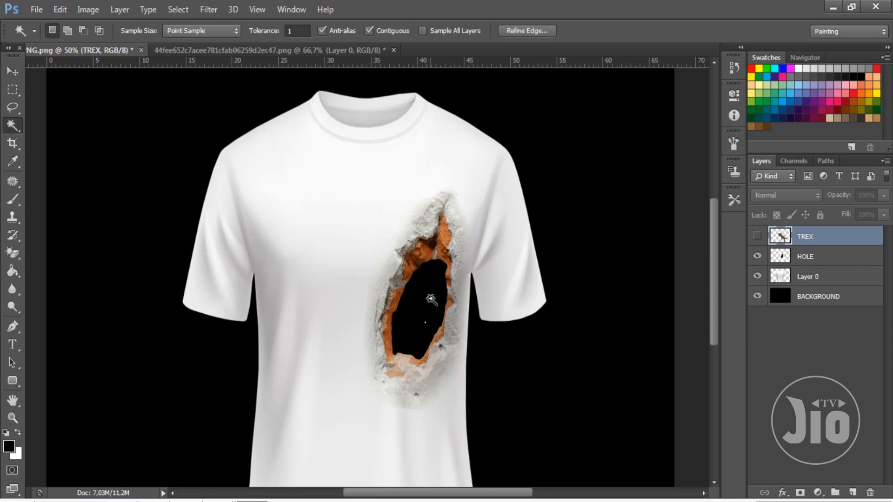
left_click(812, 259)
left_click(429, 314)
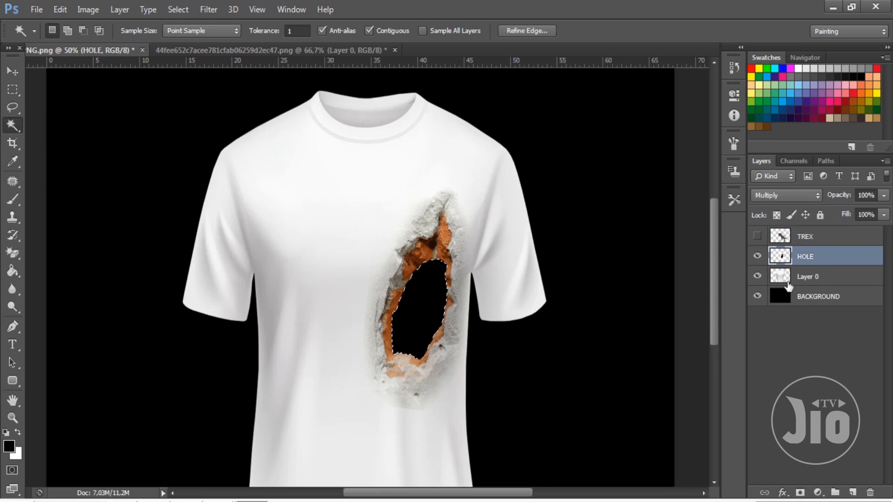
Step: Show TREX again and make it the active layer
left_click(757, 236)
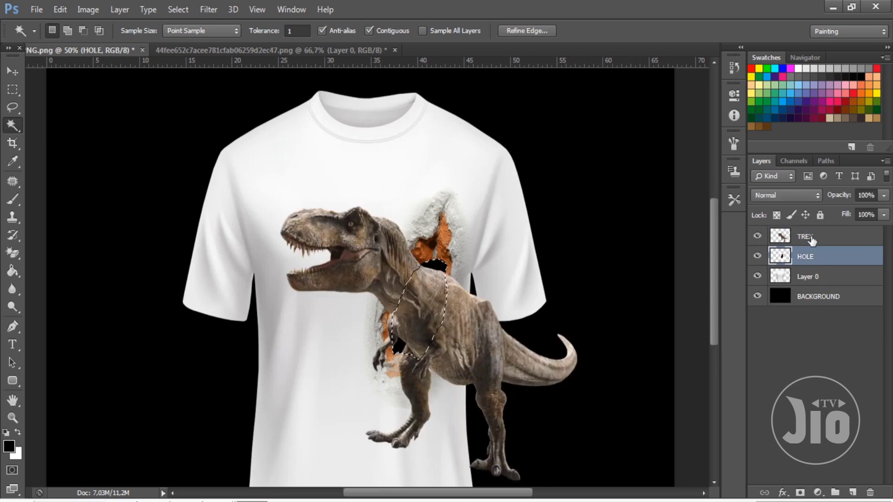
left_click(813, 240)
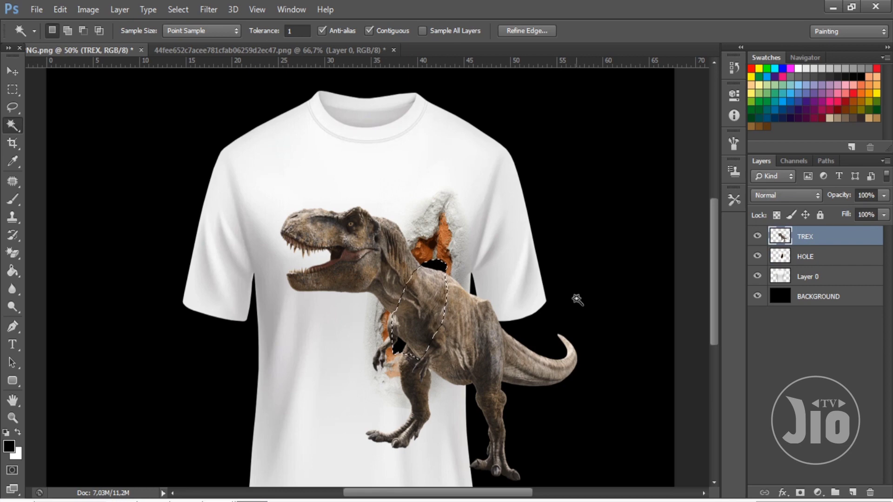
scroll(577, 300, "down", 1)
scroll(577, 300, "down", 1)
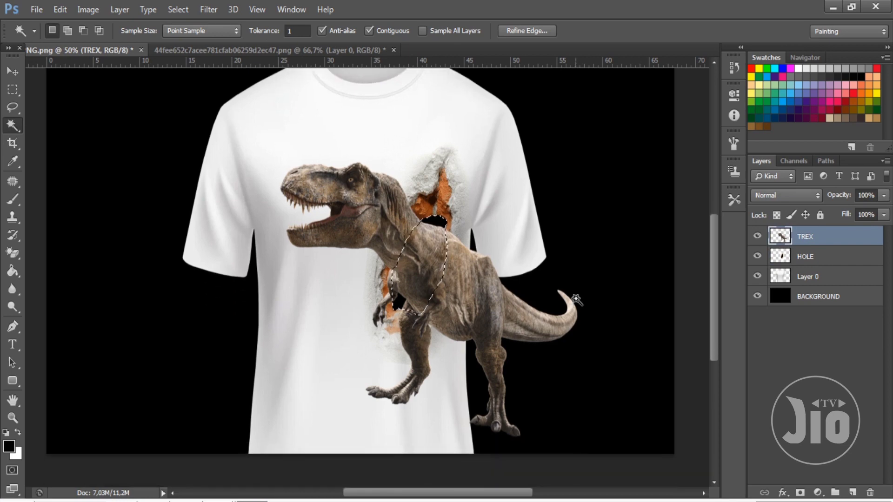
Step: Mask TREX to the hole selection and paint white on the mask to reveal its head
left_click(799, 493)
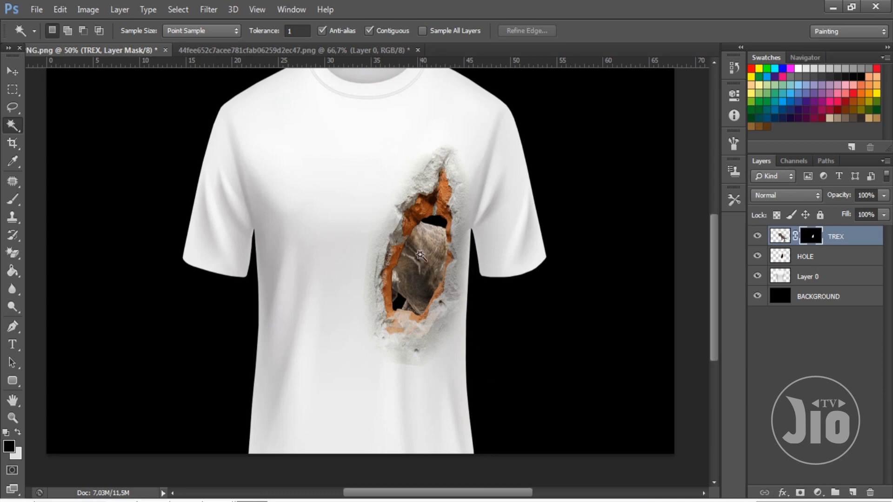
left_click(14, 200)
left_click(41, 200)
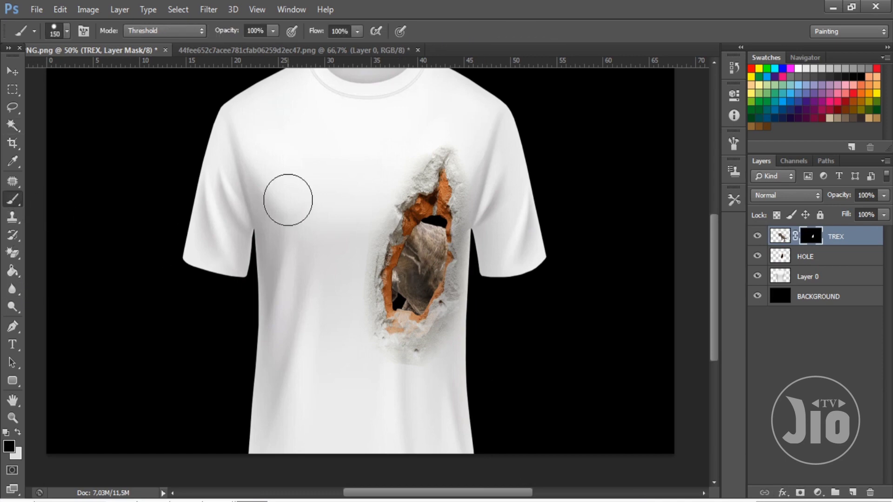
left_click(17, 433)
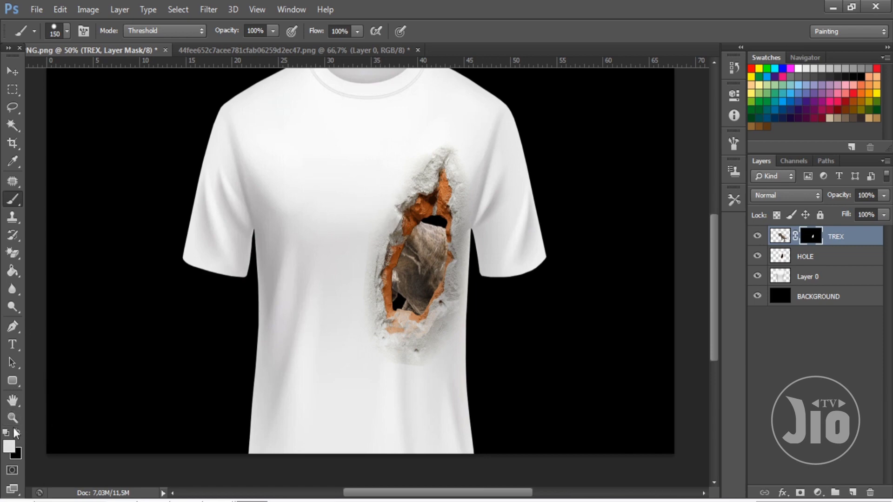
mouse_move(355, 253)
left_mouse_down()
mouse_move(400, 233)
mouse_move(393, 176)
mouse_move(373, 164)
mouse_move(325, 175)
mouse_move(289, 206)
mouse_move(289, 253)
mouse_move(338, 216)
mouse_move(361, 221)
mouse_move(349, 269)
mouse_move(375, 275)
mouse_move(375, 303)
mouse_move(390, 308)
mouse_move(375, 320)
mouse_move(379, 329)
mouse_move(383, 303)
mouse_move(395, 359)
mouse_move(384, 399)
left_mouse_up()
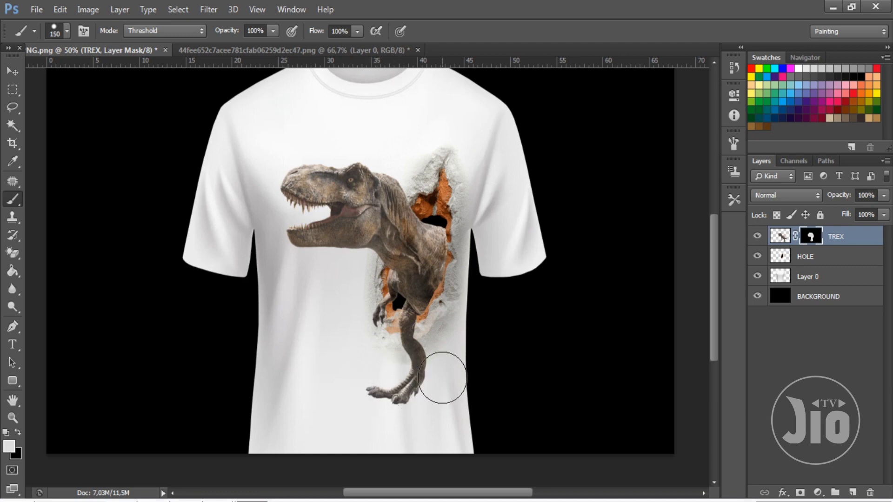
mouse_move(405, 278)
left_mouse_down()
mouse_move(401, 268)
mouse_move(372, 279)
mouse_move(370, 321)
mouse_move(373, 259)
mouse_move(315, 189)
mouse_move(287, 192)
mouse_move(369, 149)
mouse_move(400, 205)
mouse_move(373, 204)
mouse_move(356, 243)
left_mouse_up()
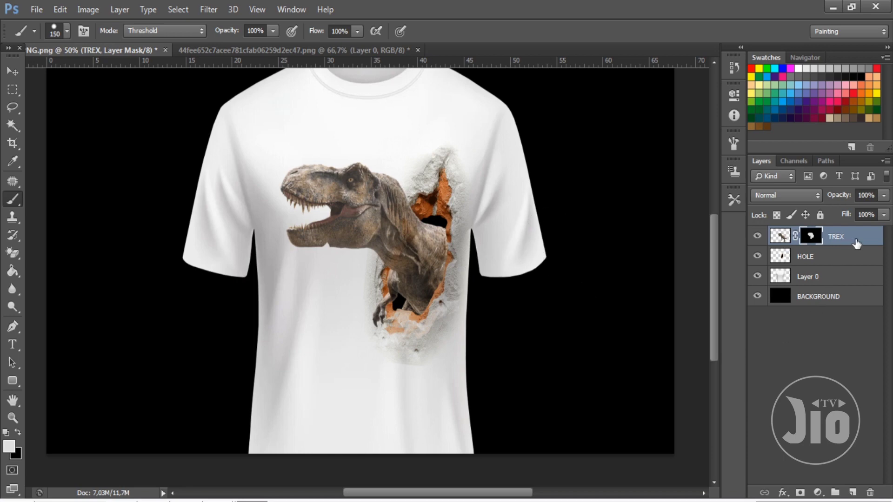
Step: Duplicate TREX and replace the copy's mask with a copy of TREX's hole mask
key("ctrl+2")
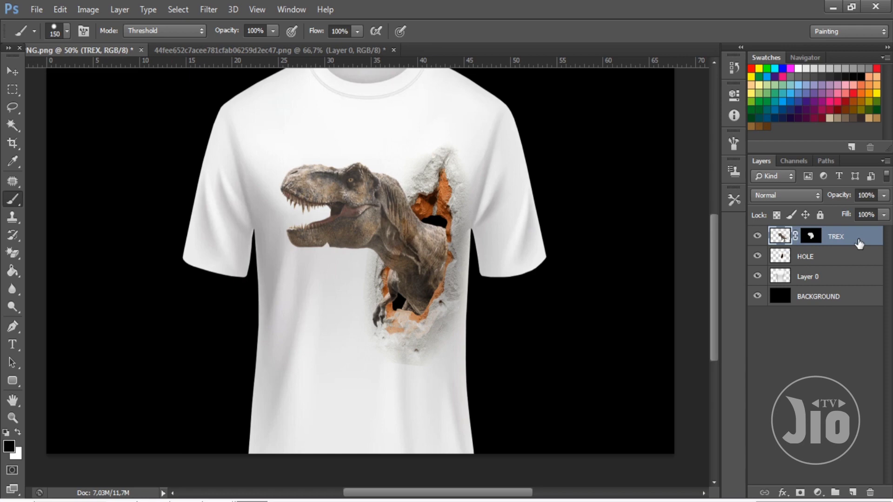
key("ctrl+j")
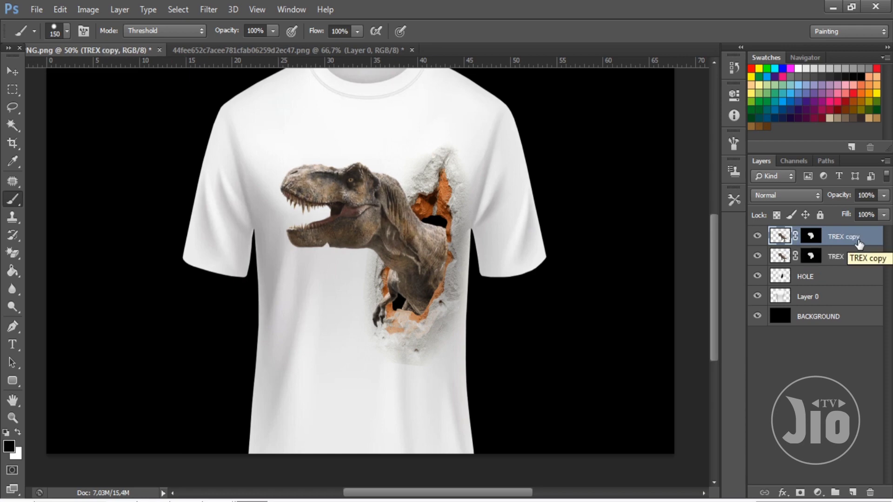
left_click(796, 236)
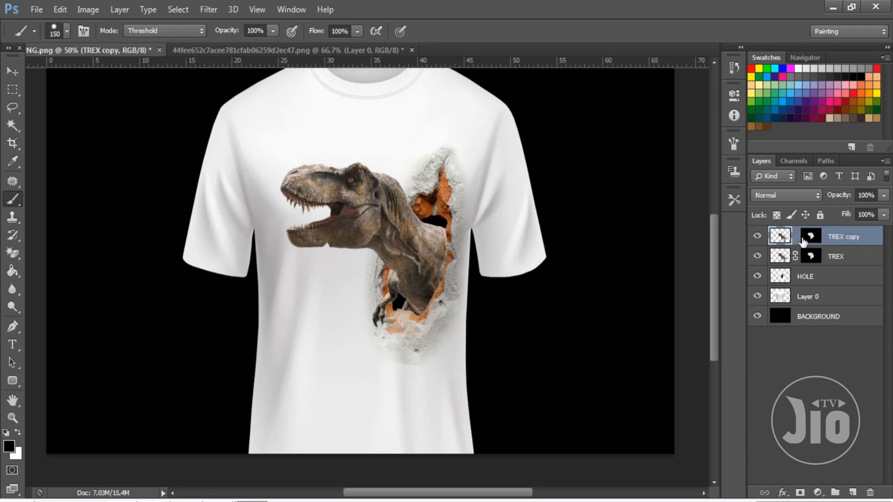
right_click(809, 242)
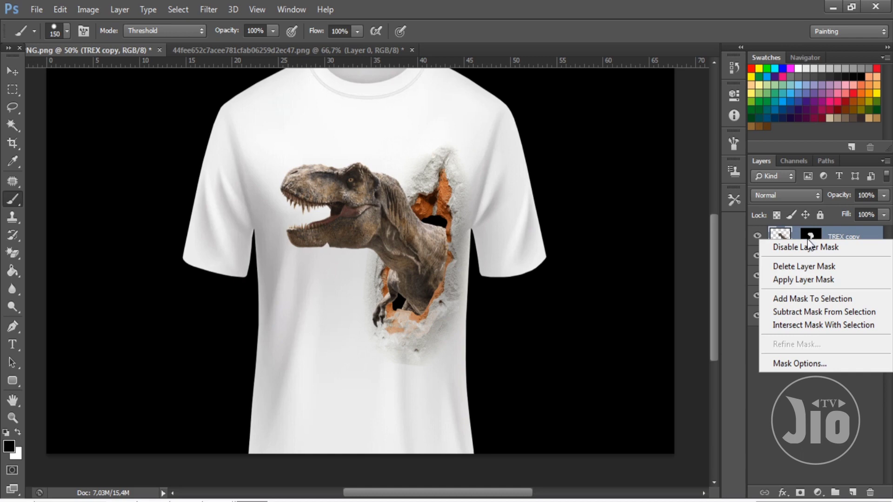
left_click(822, 267)
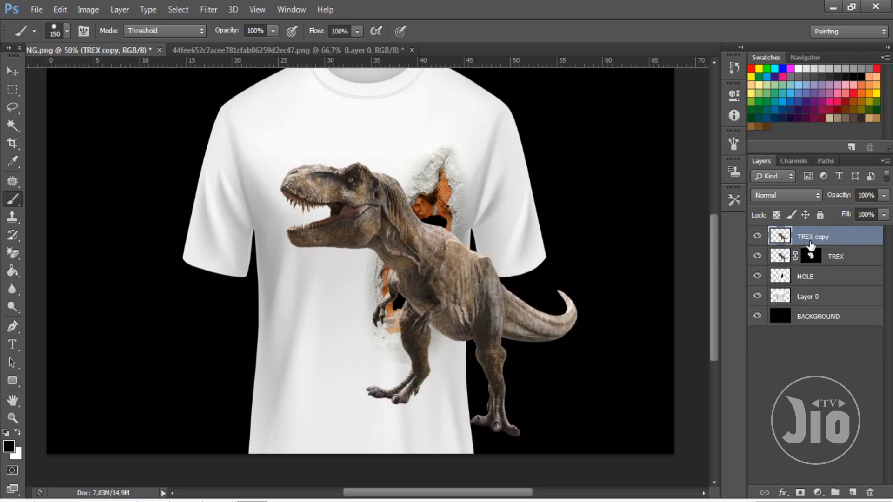
left_click_drag(811, 256, 811, 238)
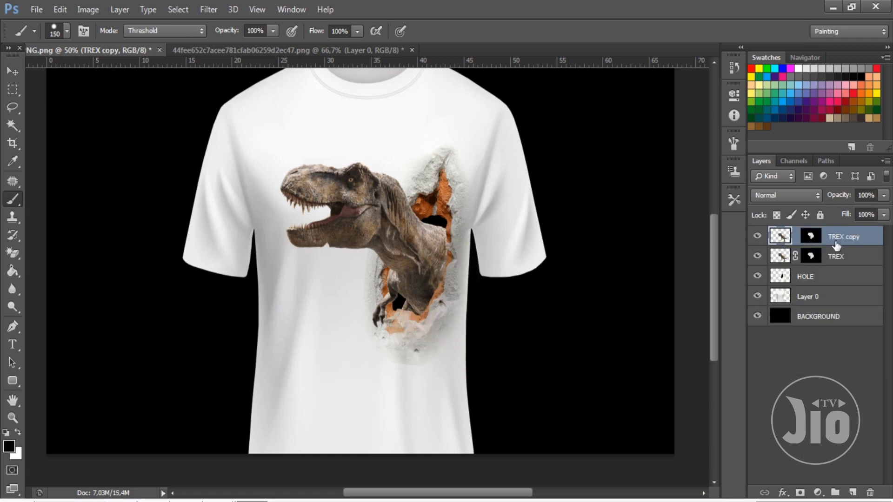
Step: Merge a new empty layer into TREX copy and reorder it relative to TREX
left_click(853, 492)
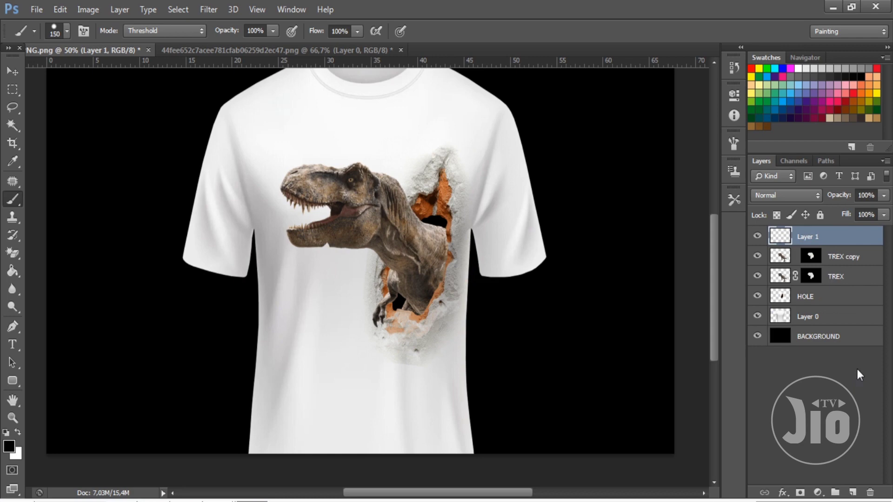
left_click(837, 261, "shift")
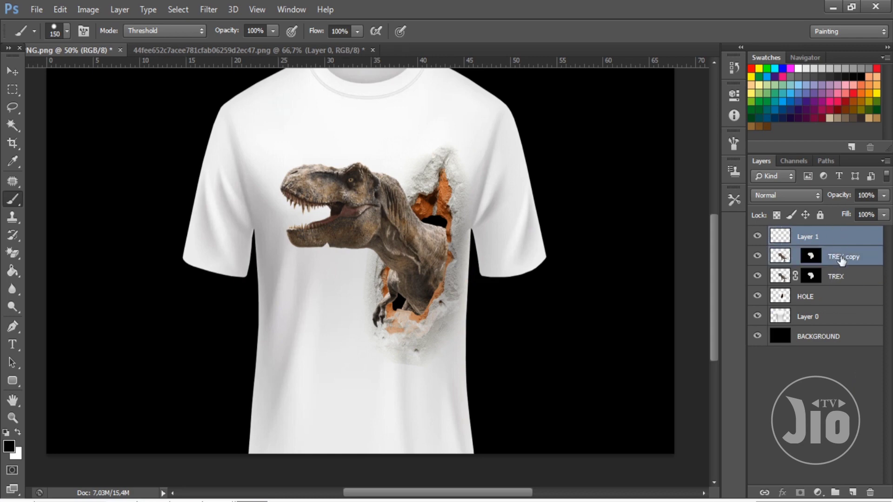
right_click(819, 242)
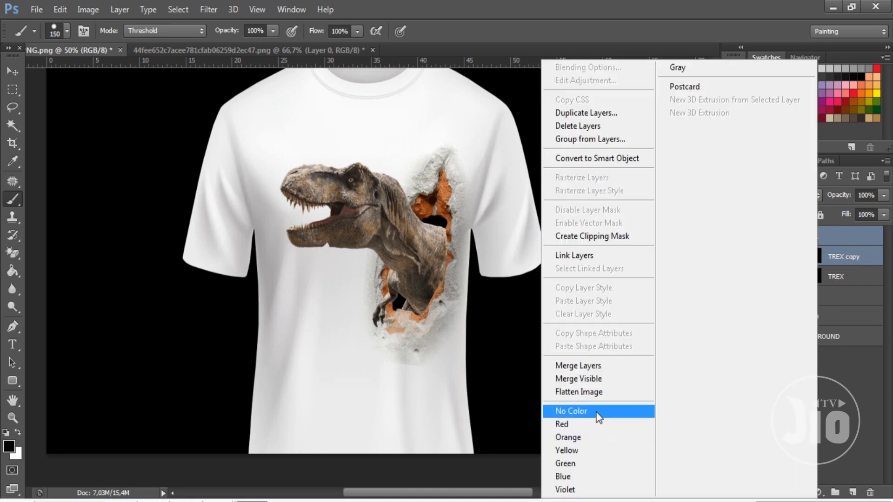
left_click(598, 367)
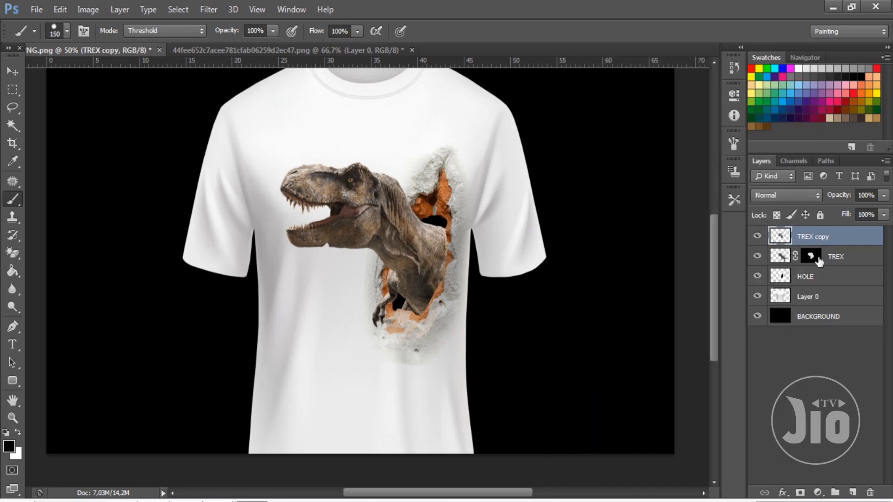
left_click(837, 255)
left_click_drag(836, 252, 837, 233)
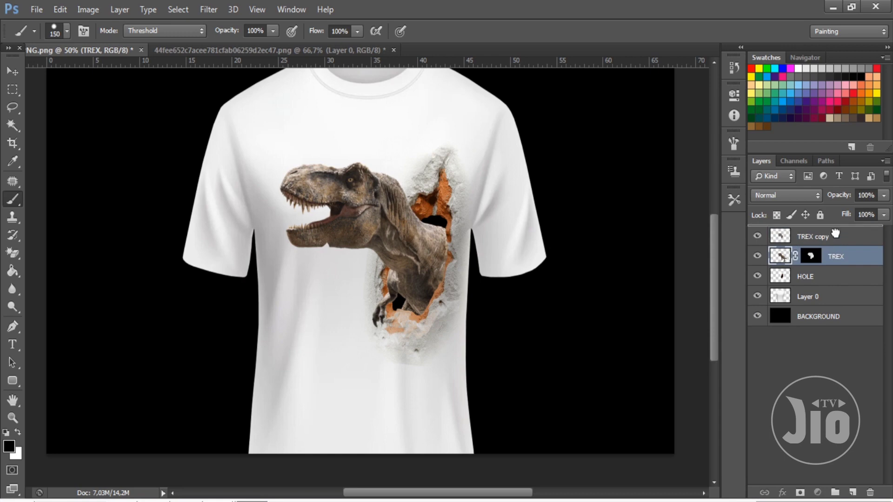
left_click(830, 261)
Step: Give TREX copy a near-black #040000 Color Overlay layer style
right_click(835, 258)
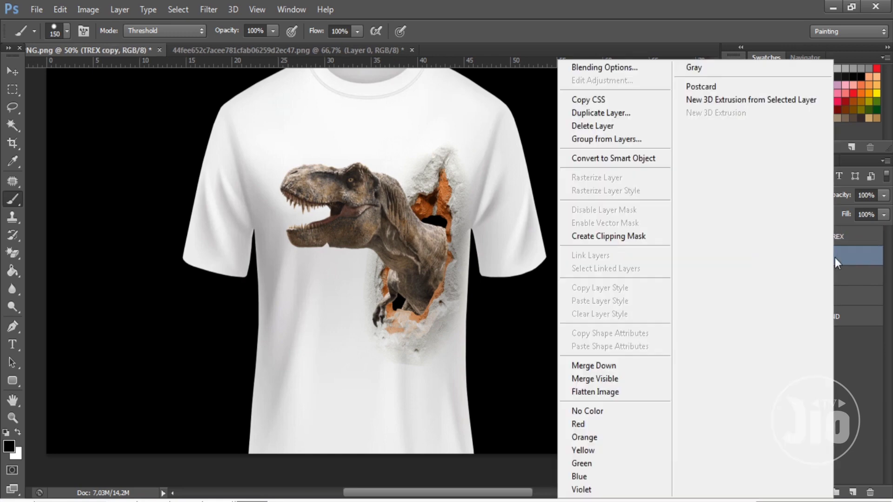
left_click(604, 67)
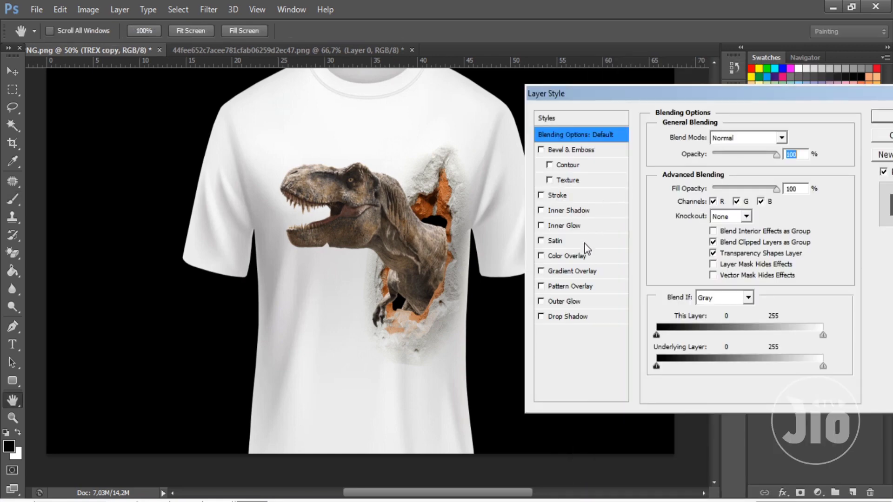
left_click(567, 256)
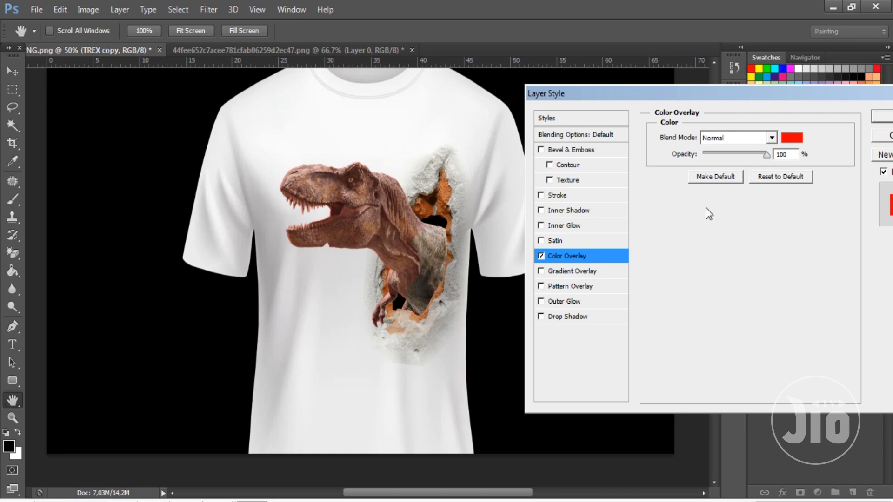
left_click(792, 137)
left_click(736, 312)
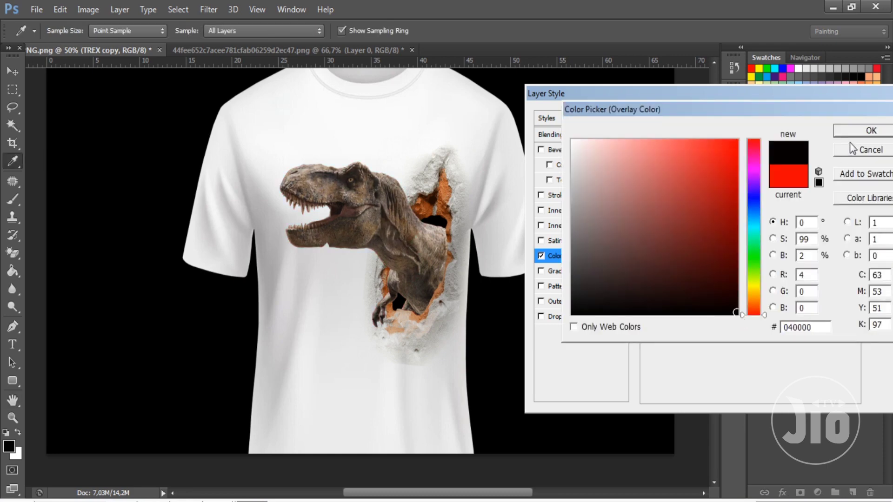
key("Return")
left_click(878, 125)
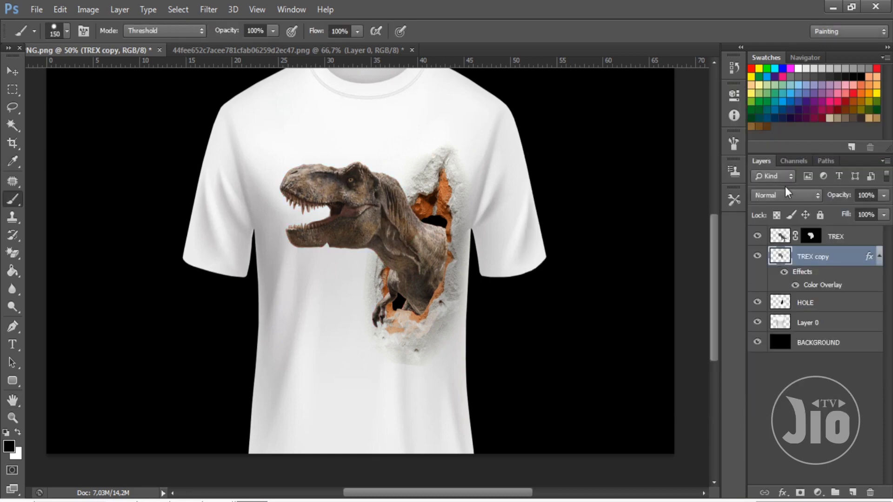
left_click(12, 75)
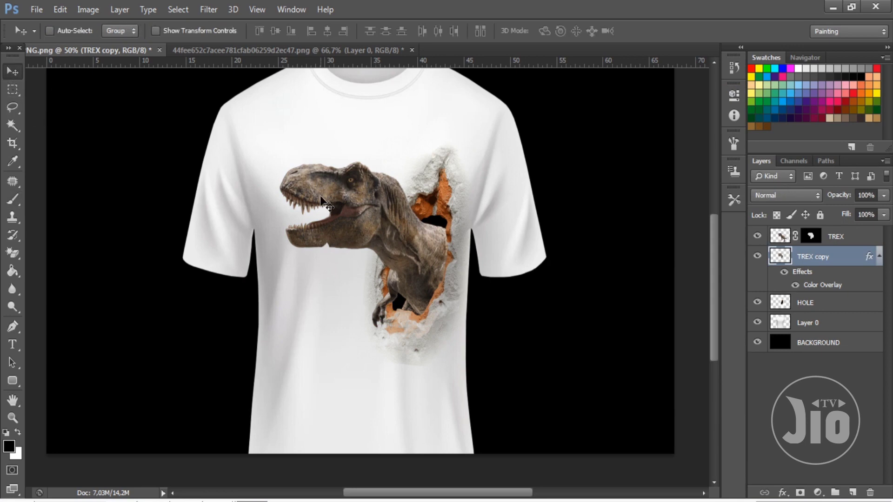
Step: Apply a Gaussian Blur of about 20 px radius to TREX copy
left_click(211, 17)
mouse_move(215, 149)
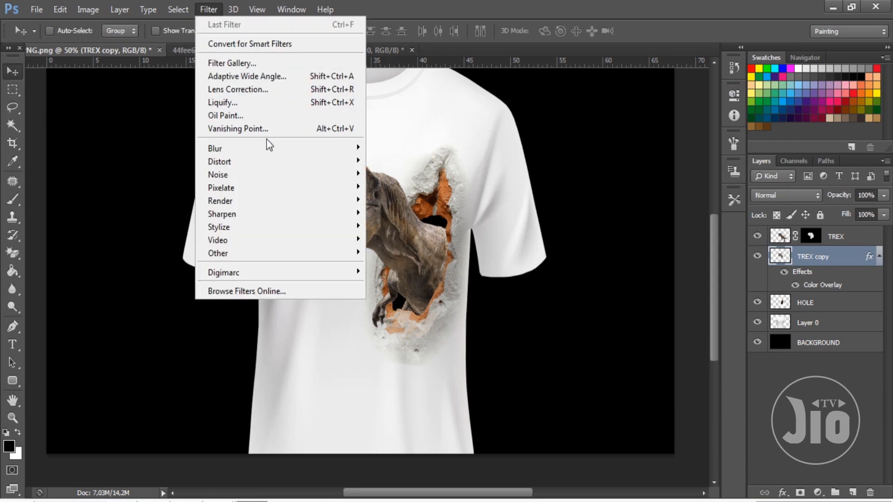
left_click(407, 245)
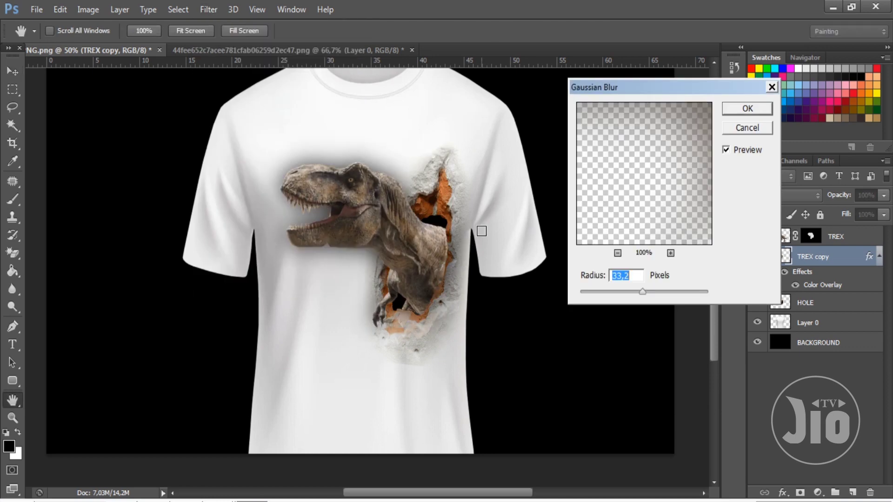
left_click_drag(632, 291, 633, 291)
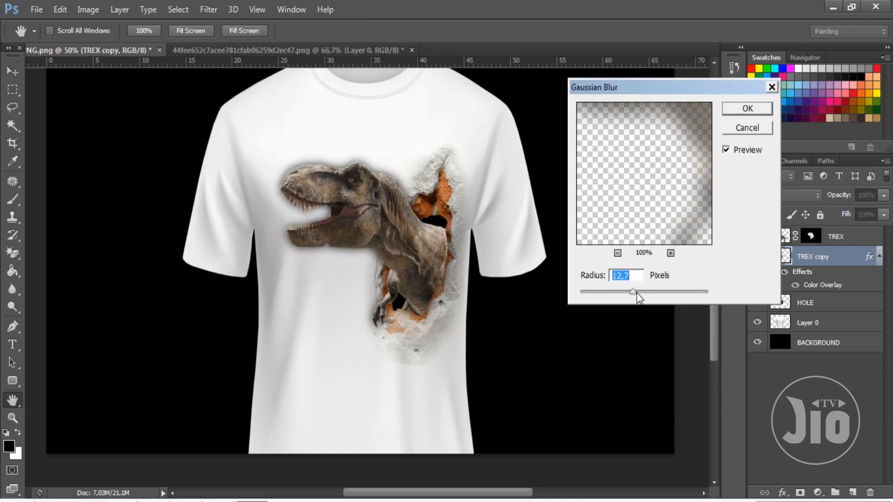
left_click(637, 292)
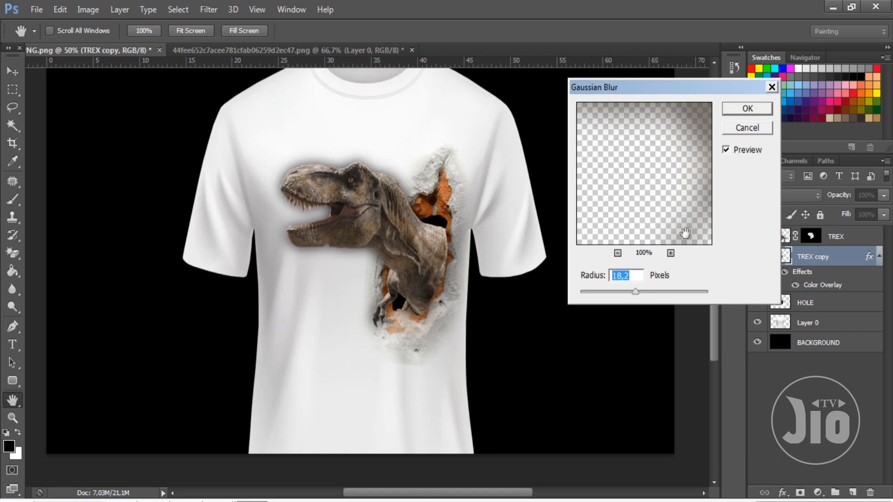
left_click(747, 109)
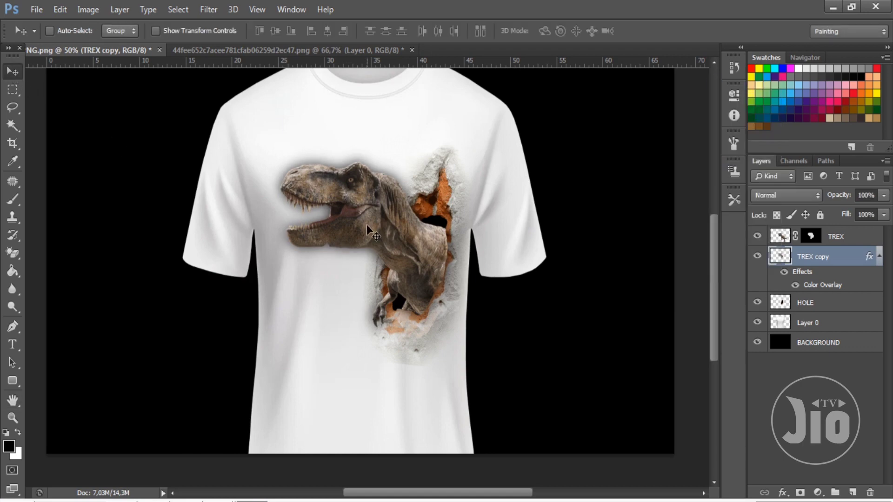
Step: Shift the shadow down beneath the jaw and lower its opacity to 74%
key("shift+Down")
key("shift+Down")
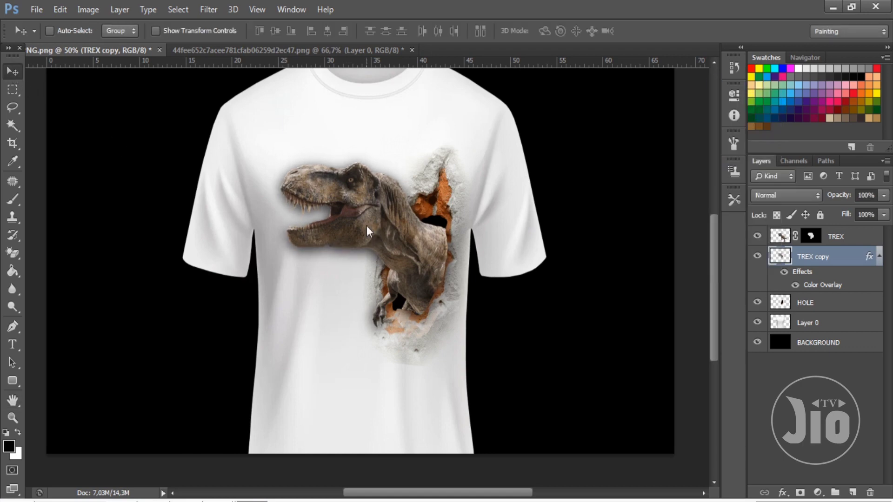
key("shift+Down")
key("shift+Down")
key("shift+Down")
key("shift+Down")
key("shift+Down")
key("shift+Down")
key("shift+Down")
key("shift+Down")
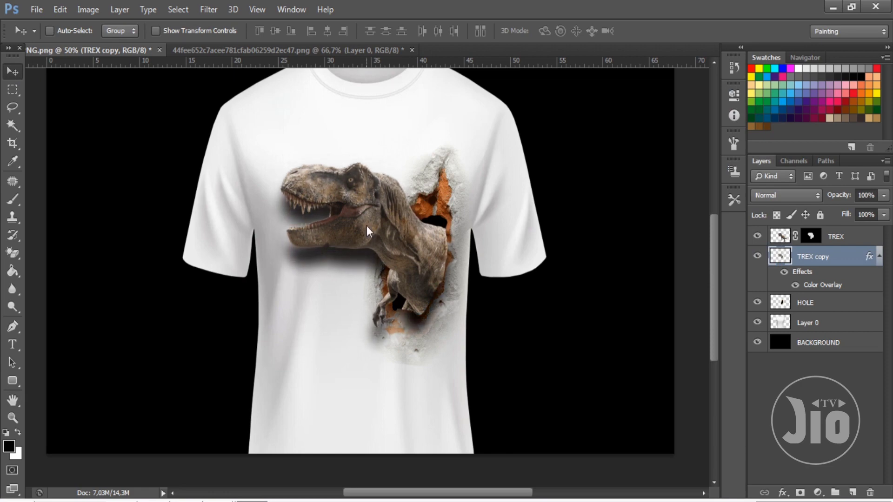
key("shift+Down")
key("shift+Down")
key("shift+Down")
key("shift+Down")
key("shift+Down")
key("shift+Down")
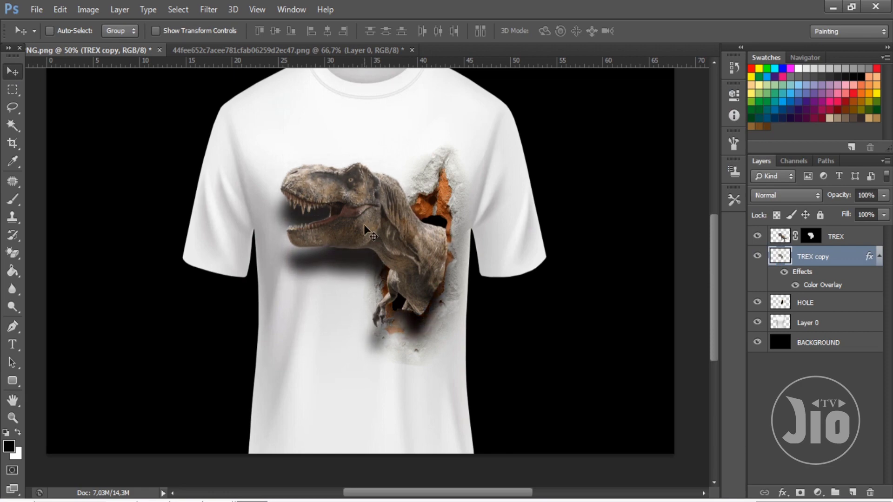
key("shift+Down")
key("shift+Down")
key("shift+Down")
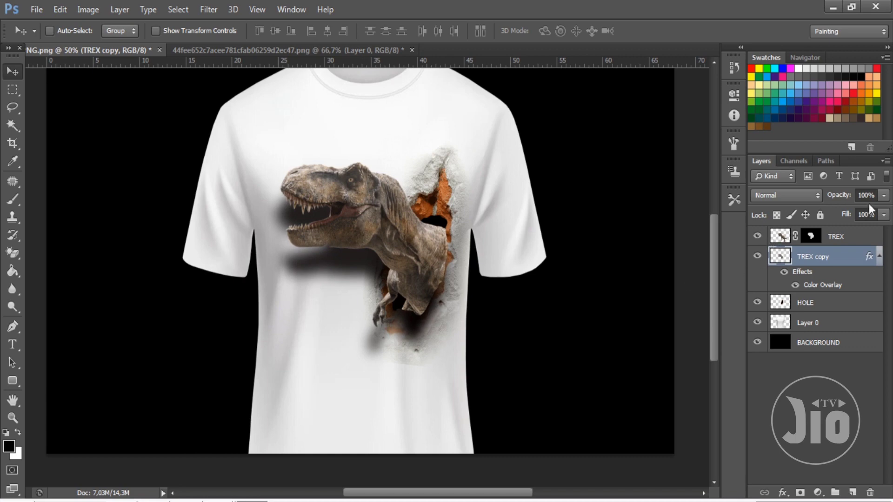
left_click(884, 195)
left_click_drag(885, 214, 867, 214)
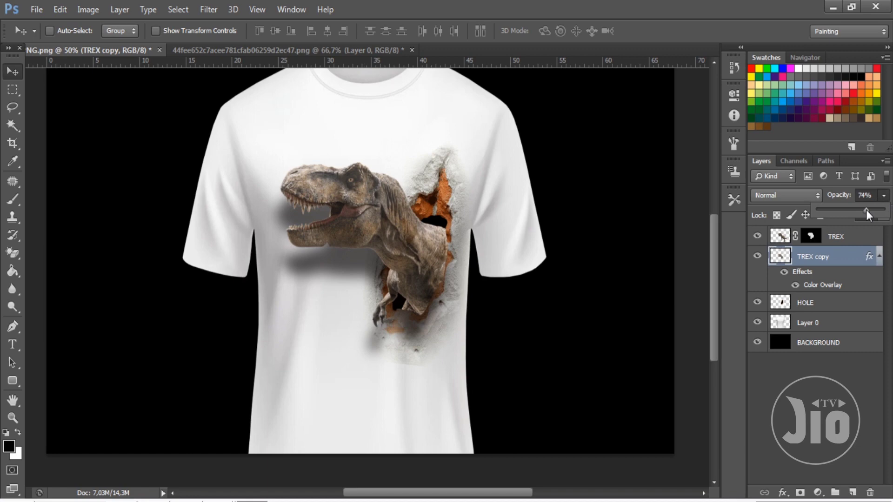
left_click(855, 262)
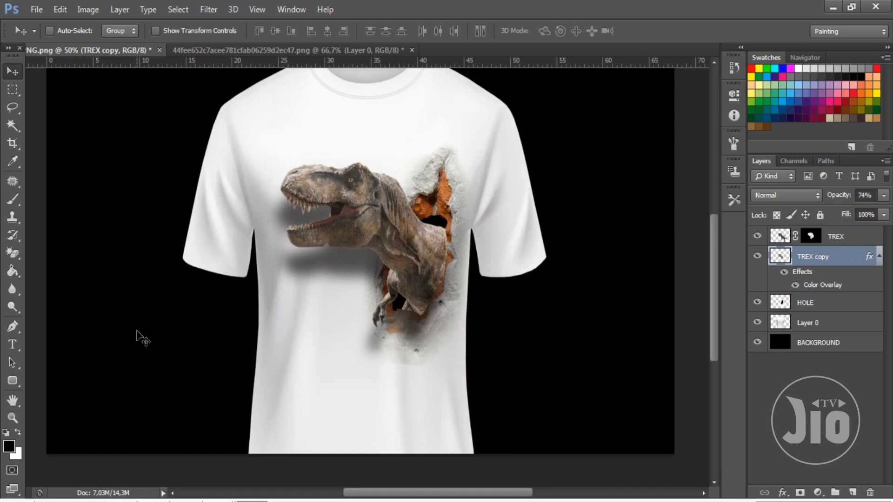
Step: Erase the stray shadow below the dinosaur's claw with a 200 px Eraser
left_click(12, 253)
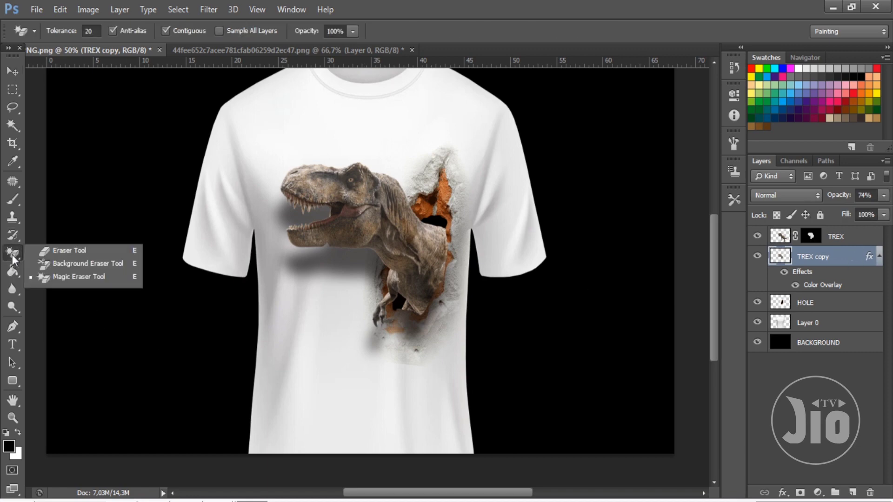
left_click(46, 253)
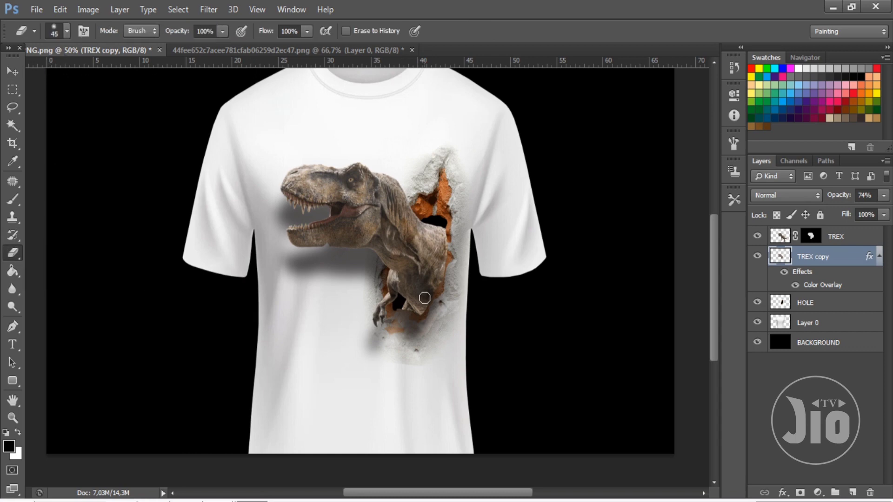
key("bracketright")
key("bracketright")
key("bracketright")
mouse_move(404, 326)
left_mouse_down()
mouse_move(398, 331)
mouse_move(408, 339)
left_mouse_up()
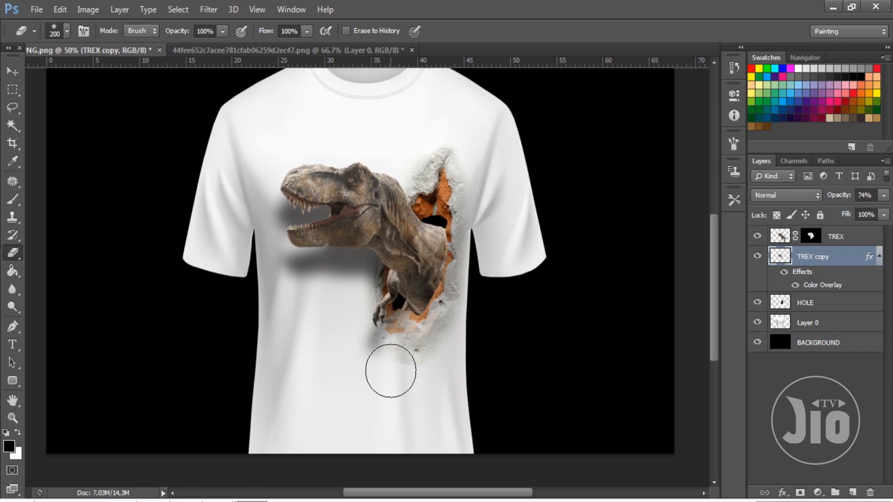
Step: Zoom to 100% on the dinosaur and begin opening the Spider-Man image file
key("ctrl+plus")
key("ctrl+plus")
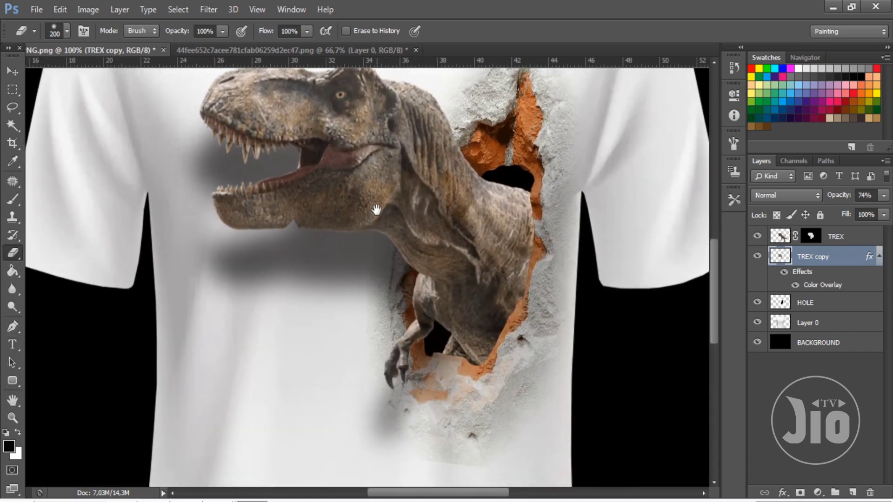
left_click_drag(376, 210, 352, 288)
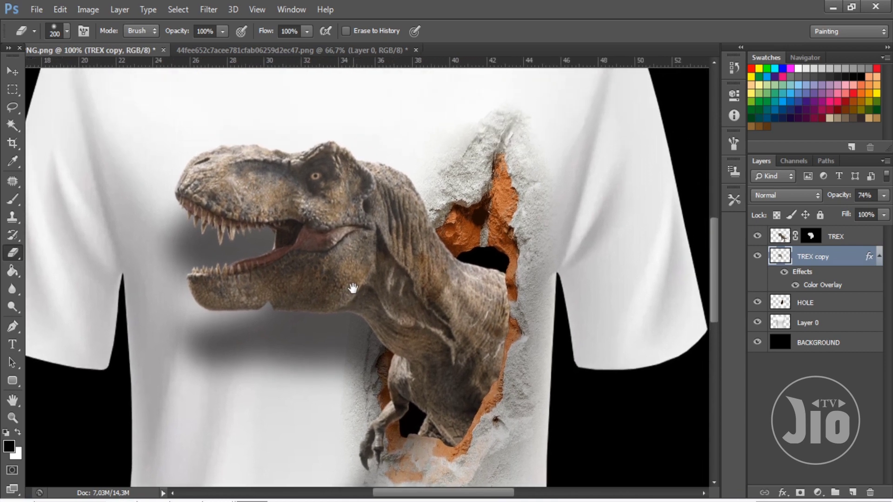
mouse_move(352, 289)
left_mouse_down()
mouse_move(374, 259)
mouse_move(377, 228)
left_mouse_up()
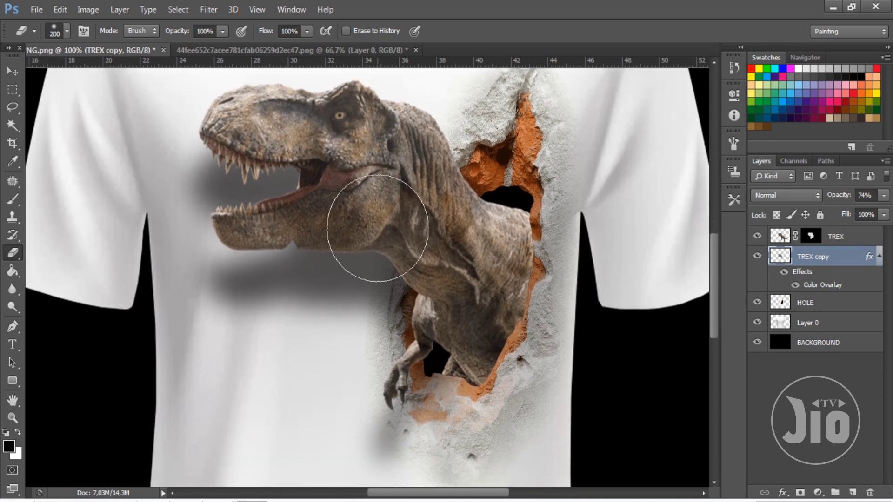
left_click(36, 9)
left_click(44, 34)
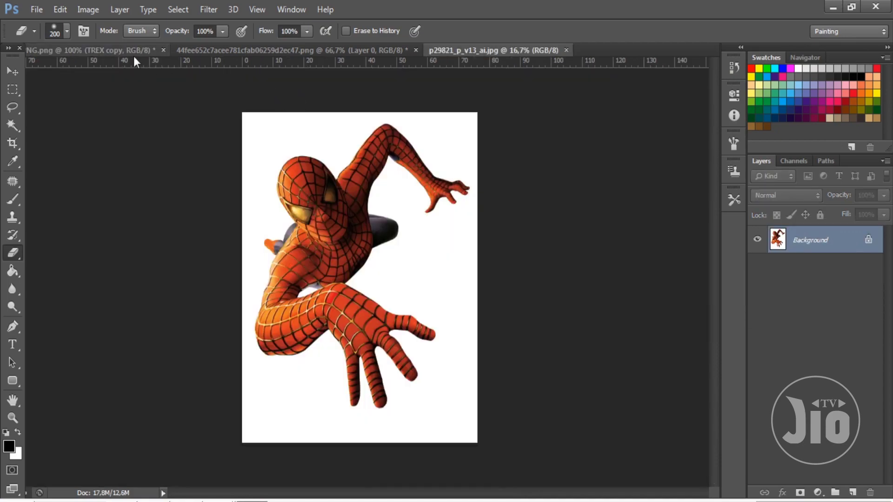
Step: Back in the mockup, hide TREX and TREX copy and select HOLE
left_click(133, 52)
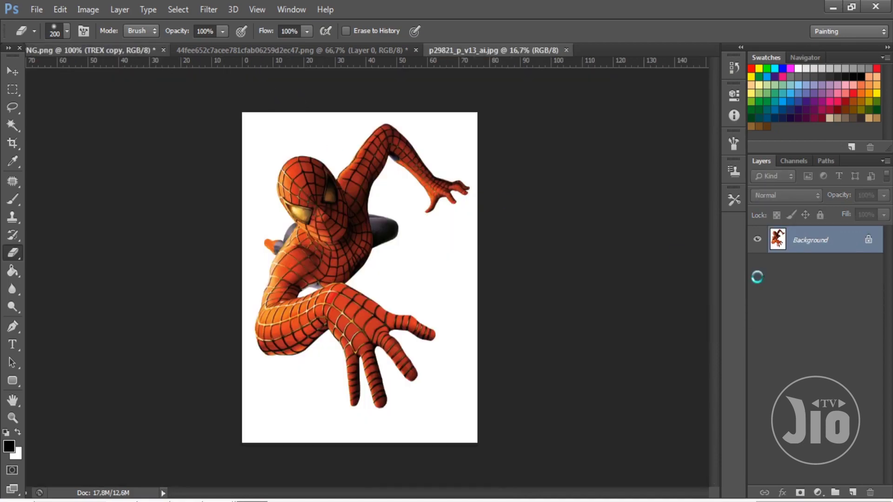
left_click(757, 236)
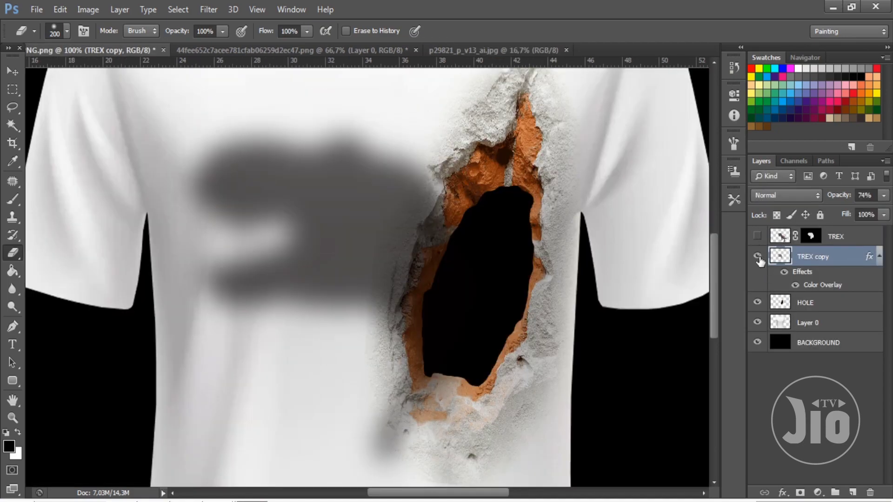
left_click(757, 256)
left_click(805, 303)
left_click(12, 73)
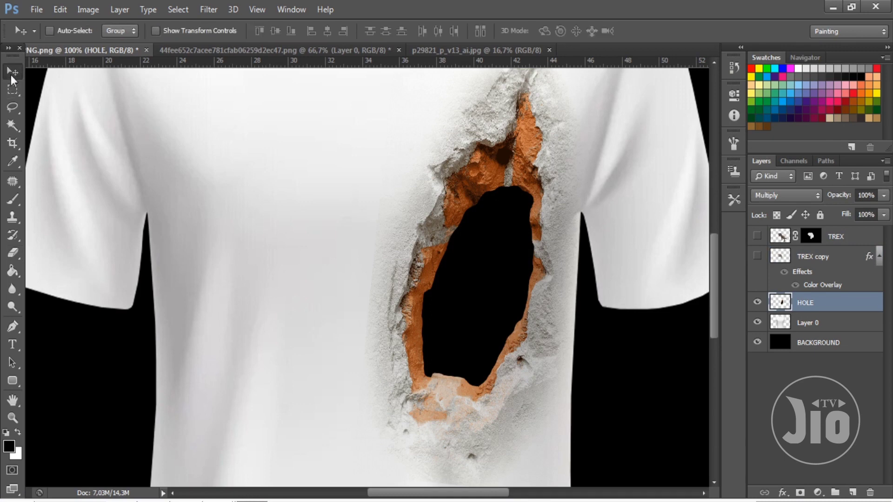
key("ctrl+minus")
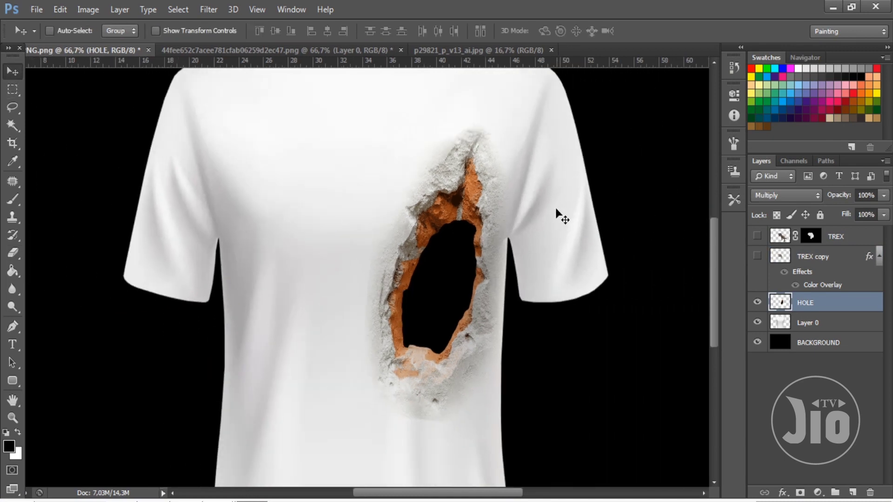
Step: Rotate the hole about 45°, scale it to 94% and move it higher
key("ctrl+t")
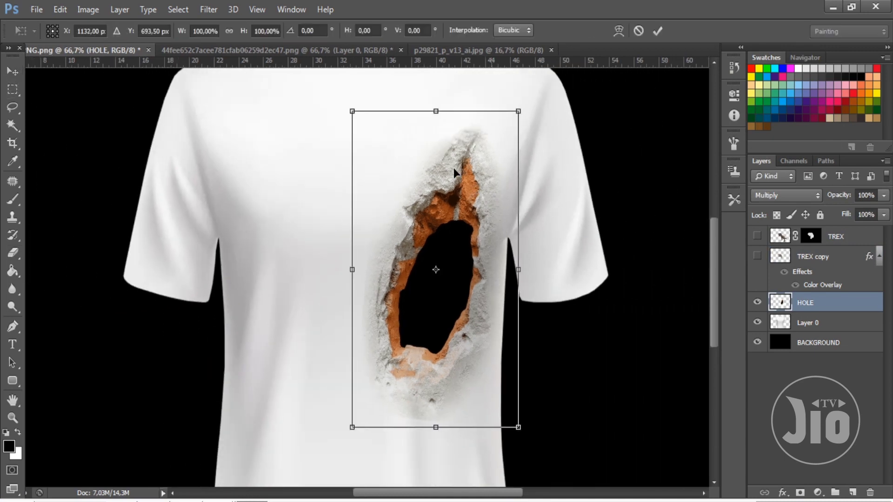
left_click_drag(454, 169, 410, 137)
left_click_drag(517, 144, 547, 258)
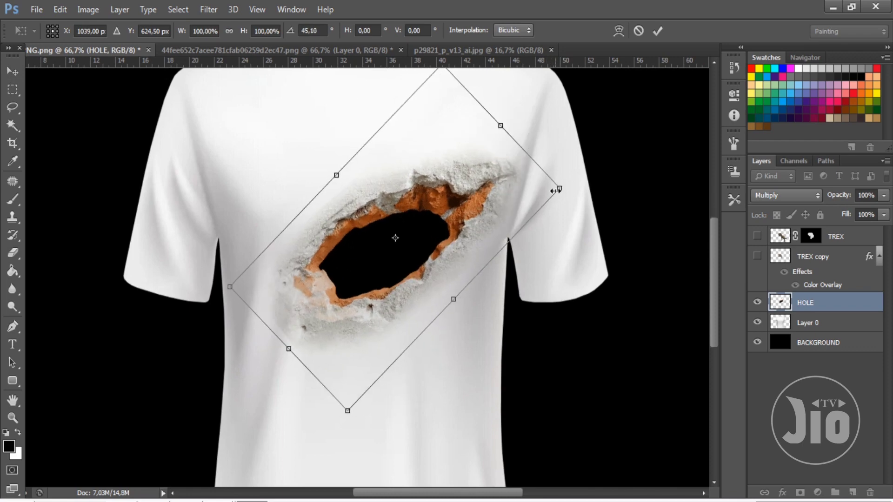
left_click_drag(556, 191, 539, 185)
left_click_drag(444, 203, 437, 161)
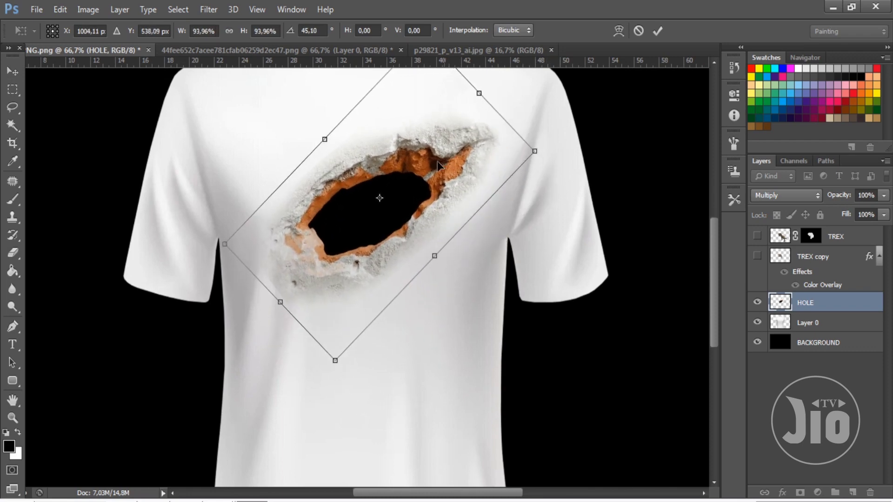
key("Return")
Step: Unlock the Spider-Man picture's Background layer, turning it into Layer 0
left_click(289, 49)
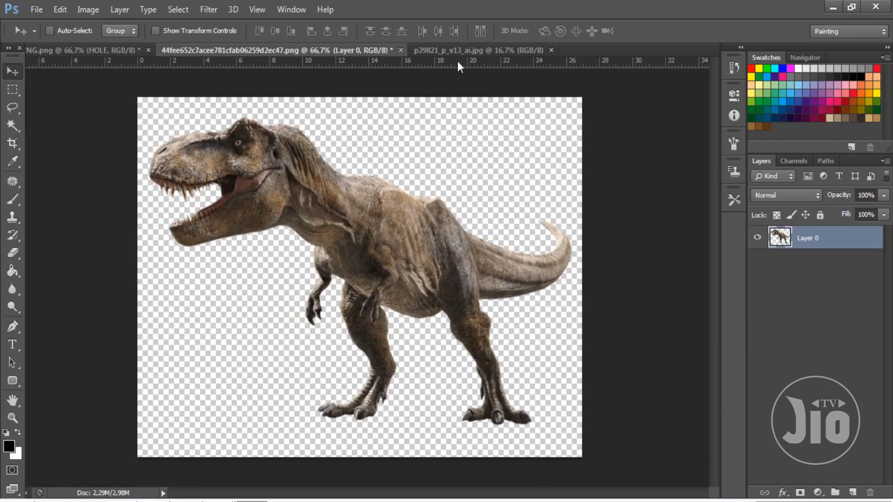
left_click(465, 49)
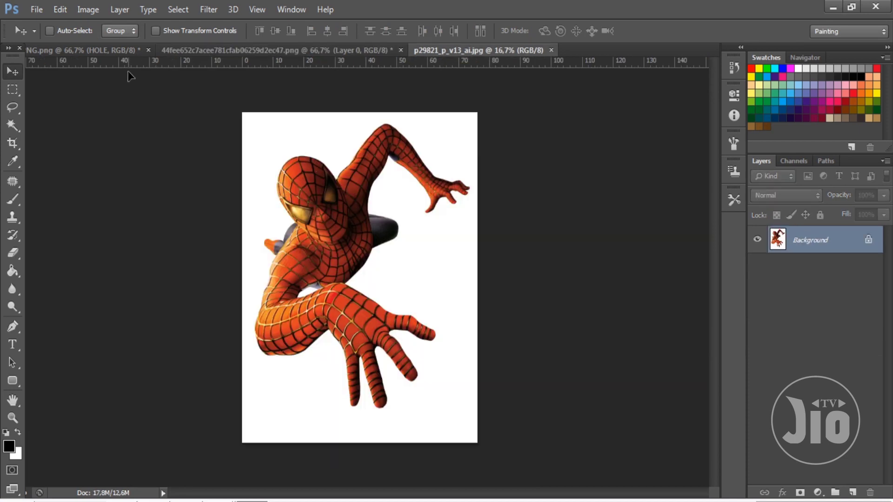
left_click(326, 214)
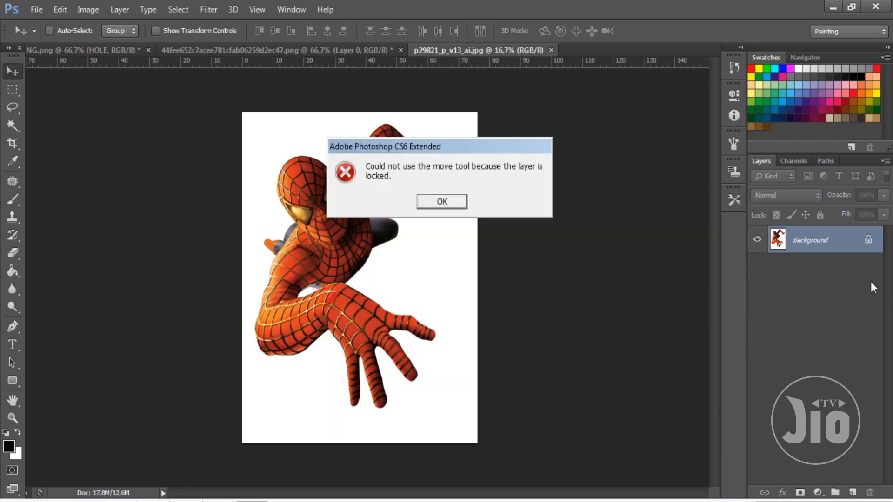
left_click(425, 207)
double_click(852, 242)
key("Return")
Step: Magic-erase the white background and drag Spider-Man into the T-shirt mockup
left_click(13, 254)
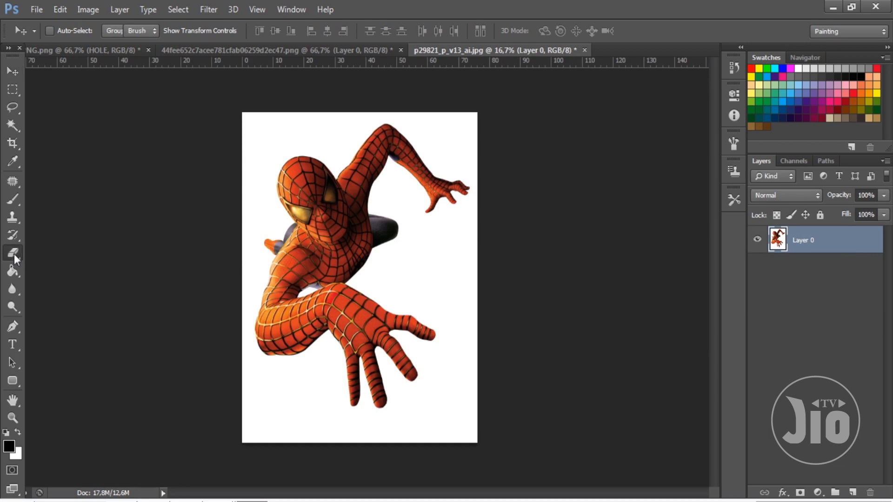
right_click(14, 255)
left_click(47, 276)
left_click(416, 263)
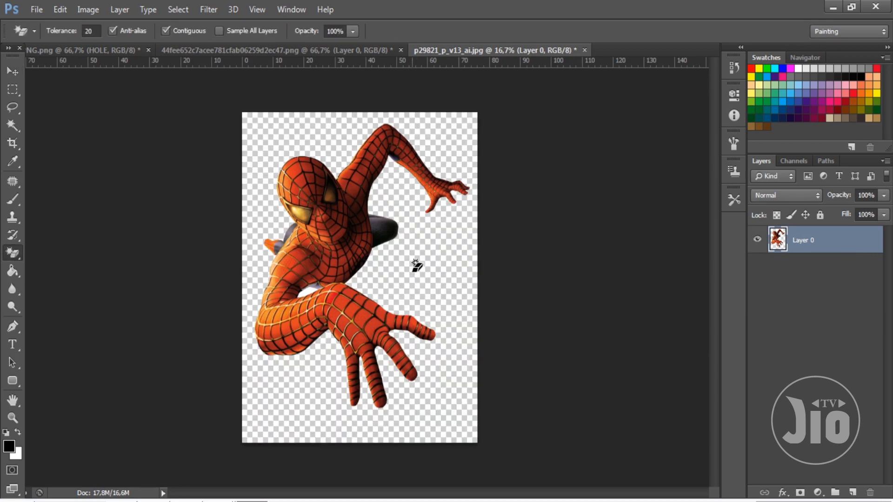
left_click(13, 71)
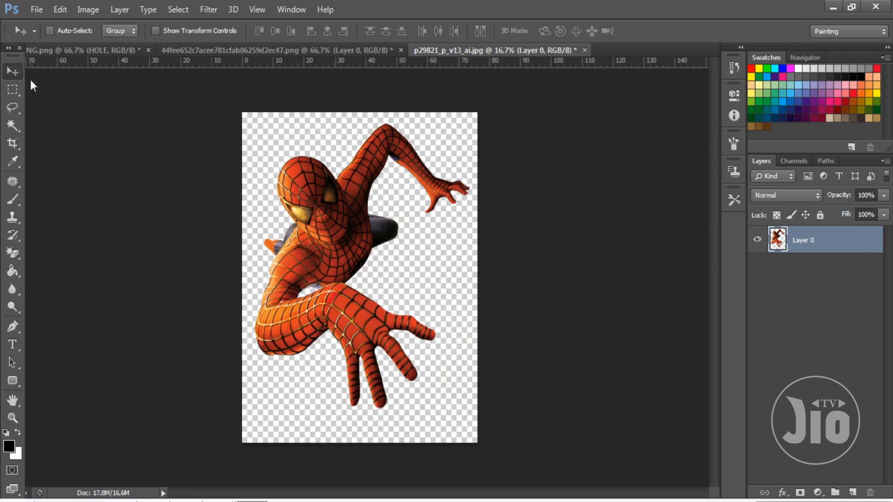
mouse_move(162, 166)
left_mouse_down()
mouse_move(66, 55)
mouse_move(437, 233)
left_mouse_up()
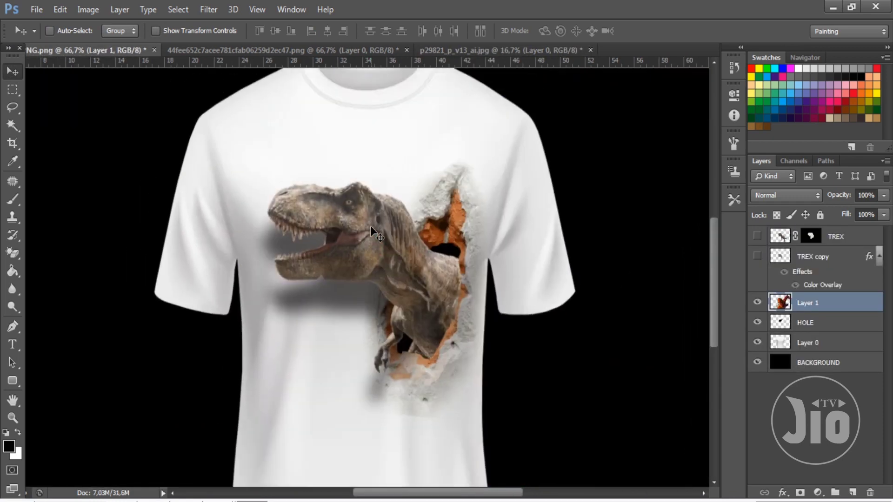
Step: Free-transform Spider-Man's layer to about 29% and place him over the shirt's torn hole
key("ctrl+minus")
key("ctrl+minus")
key("ctrl+minus")
key("ctrl+t")
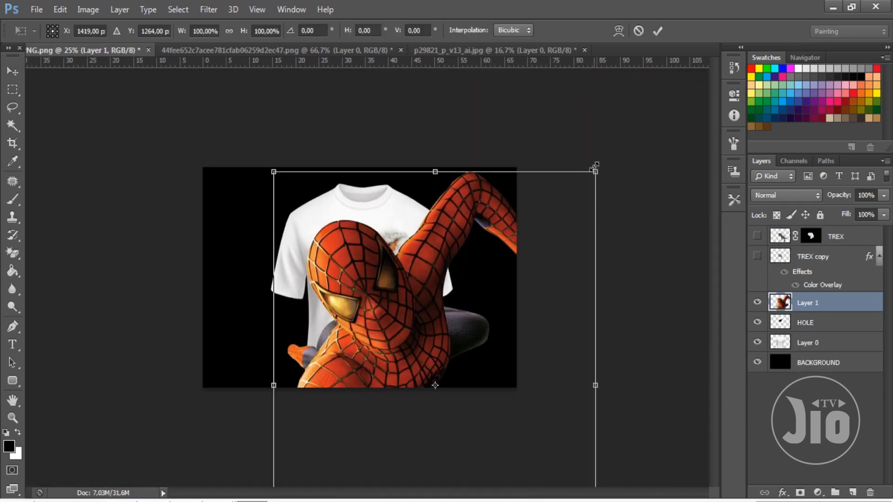
mouse_move(596, 167)
left_mouse_down()
mouse_move(392, 435)
mouse_move(408, 247)
left_mouse_up()
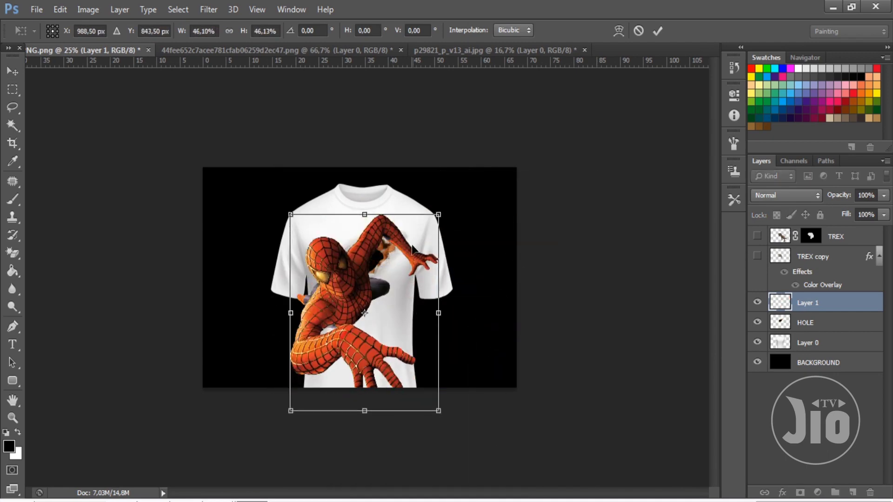
left_click_drag(439, 214, 387, 282)
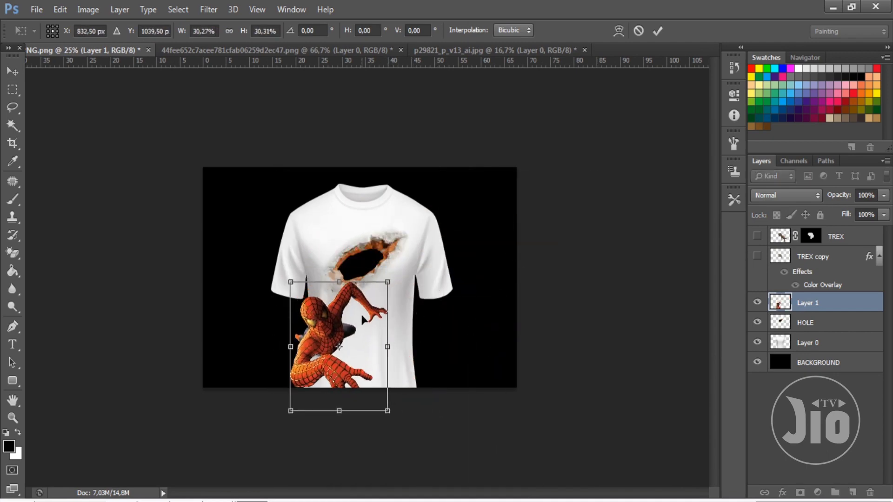
mouse_move(361, 313)
left_mouse_down()
mouse_move(386, 264)
mouse_move(408, 244)
mouse_move(389, 262)
left_mouse_up()
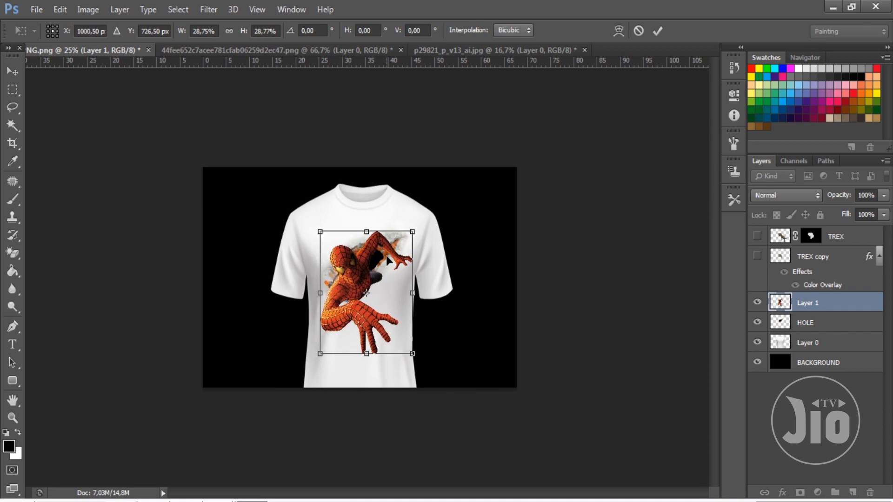
key("ctrl+plus")
key("ctrl+plus")
key("ctrl+plus")
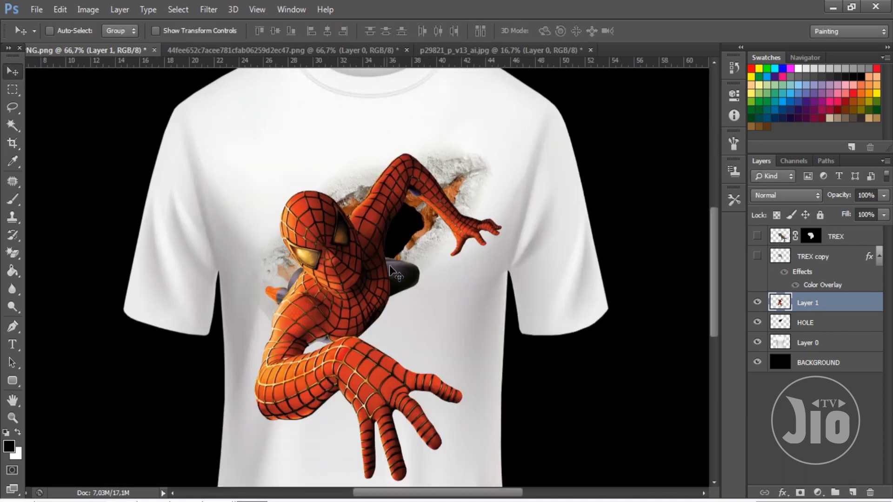
Step: Fade Layer 1 to 76%, then shift HOLE down-left and enlarge it to about 108%
left_click(884, 195)
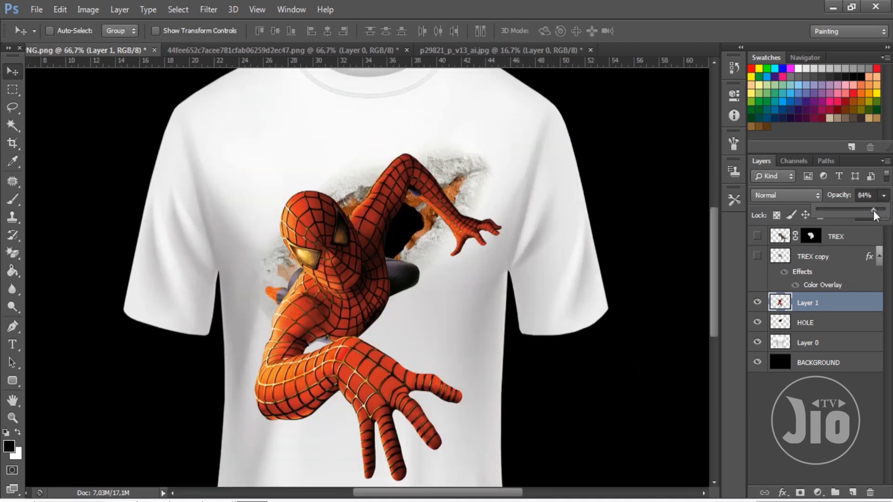
left_click_drag(885, 210, 868, 214)
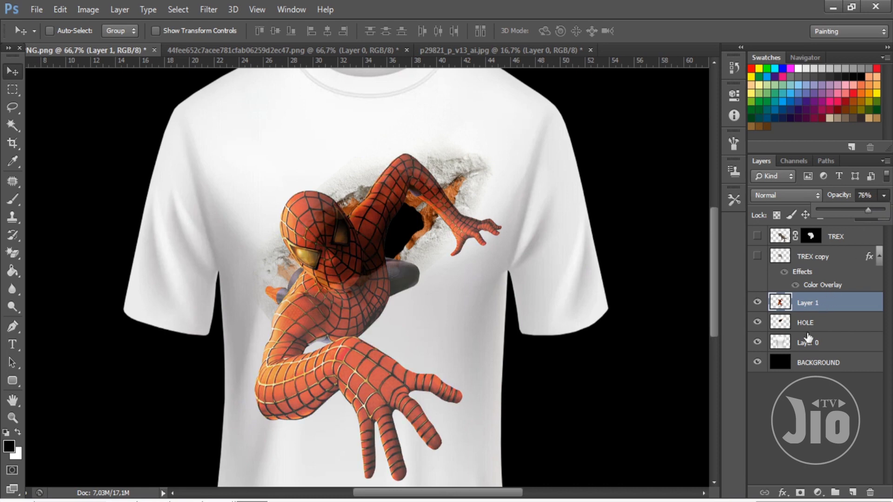
left_click(814, 328)
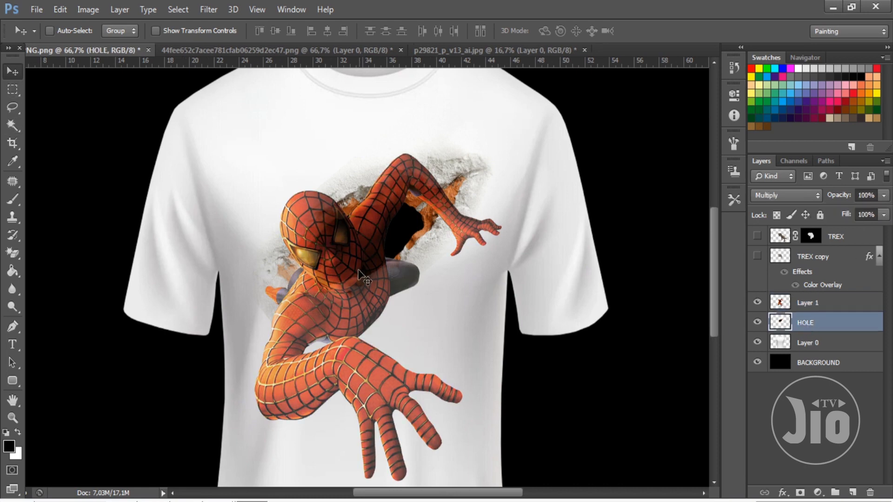
left_click_drag(365, 280, 344, 321)
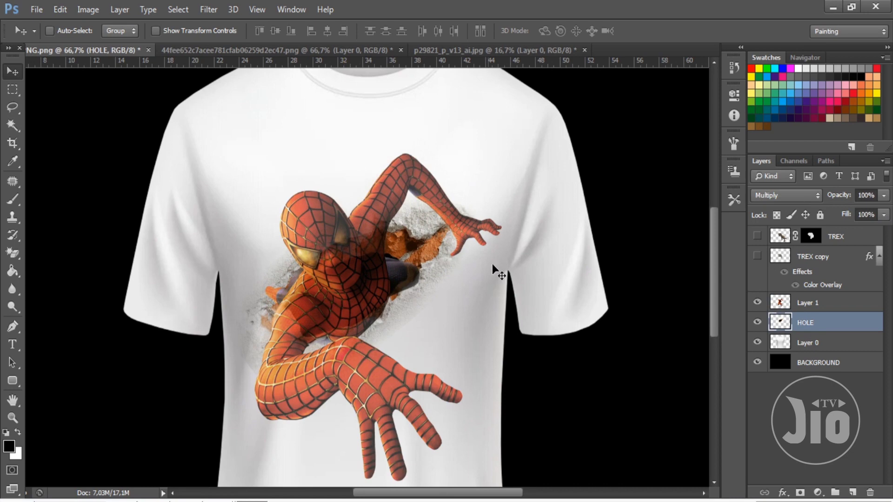
key("ctrl+t")
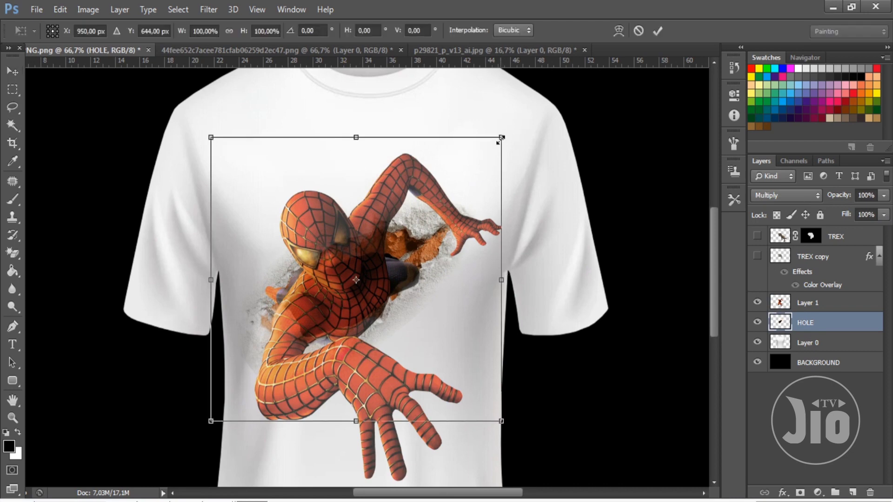
left_click_drag(505, 132, 529, 113)
mouse_move(496, 152)
left_mouse_down()
mouse_move(497, 180)
mouse_move(479, 168)
left_mouse_up()
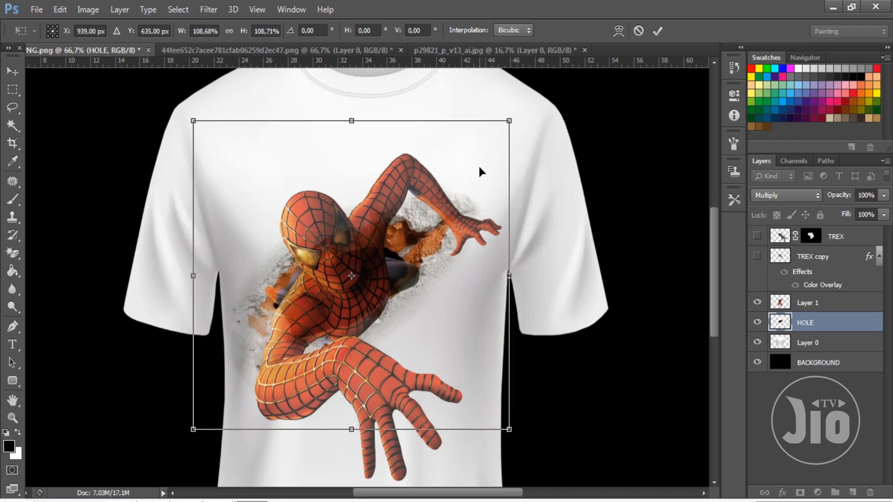
key("Return")
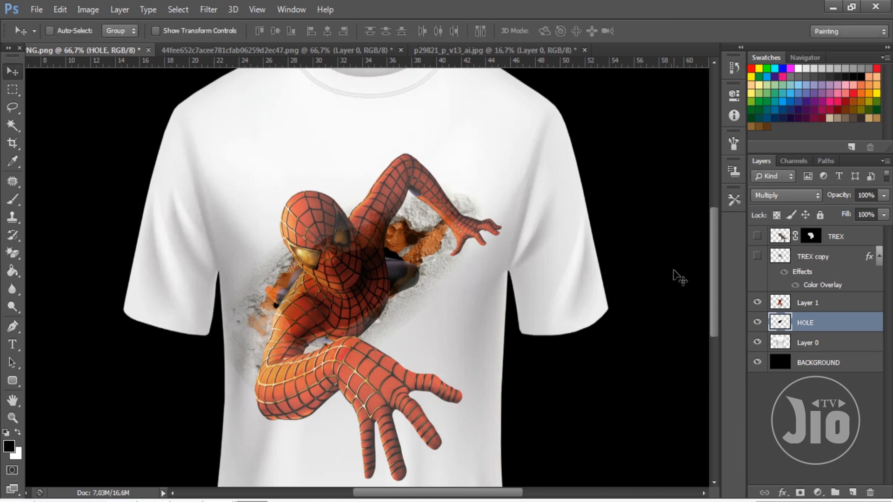
Step: Restore Spider-Man's Layer 1 to 100% opacity
left_click(884, 195)
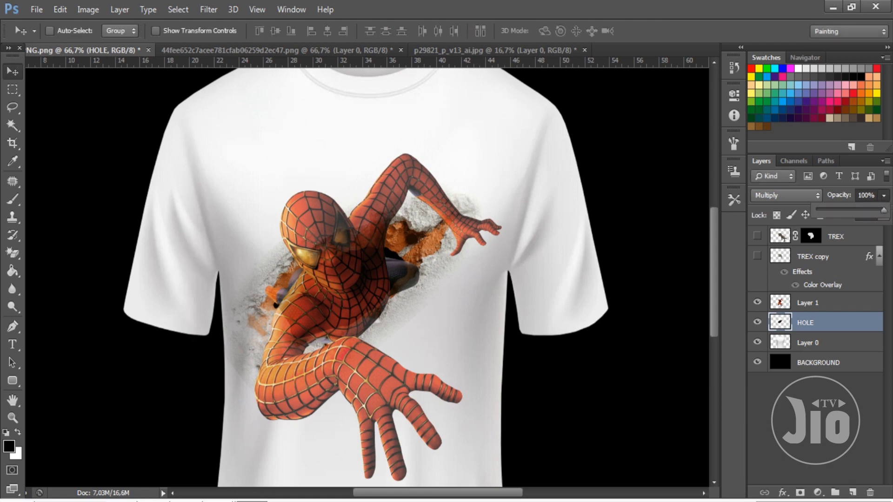
left_click(868, 302)
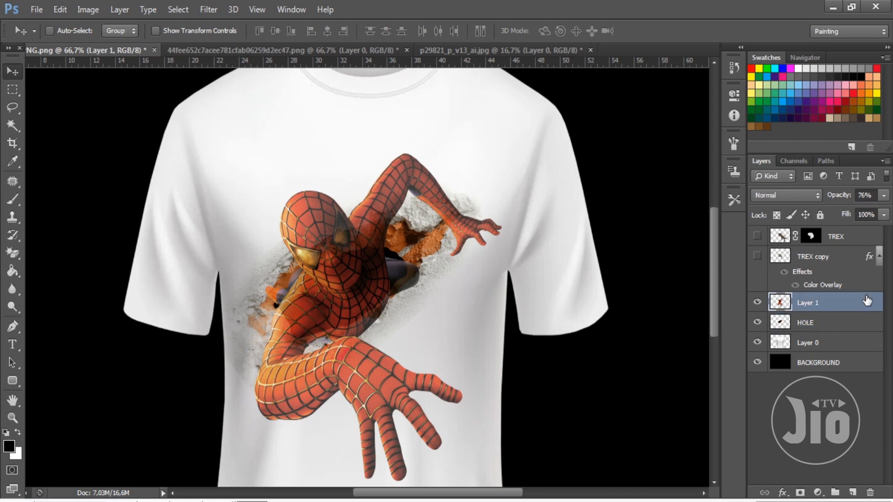
left_click(884, 195)
left_click_drag(872, 210, 888, 210)
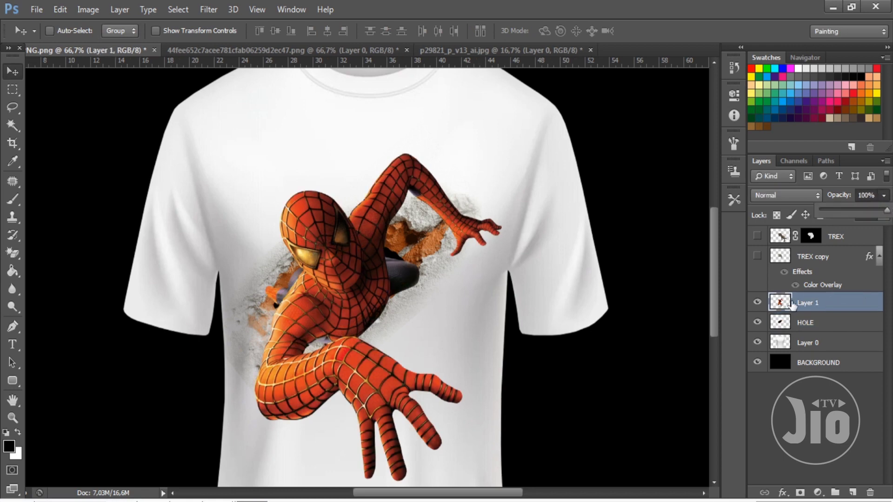
Step: Hide Layer 1 and Magic Wand-select the black opening on the HOLE layer
left_click(758, 304)
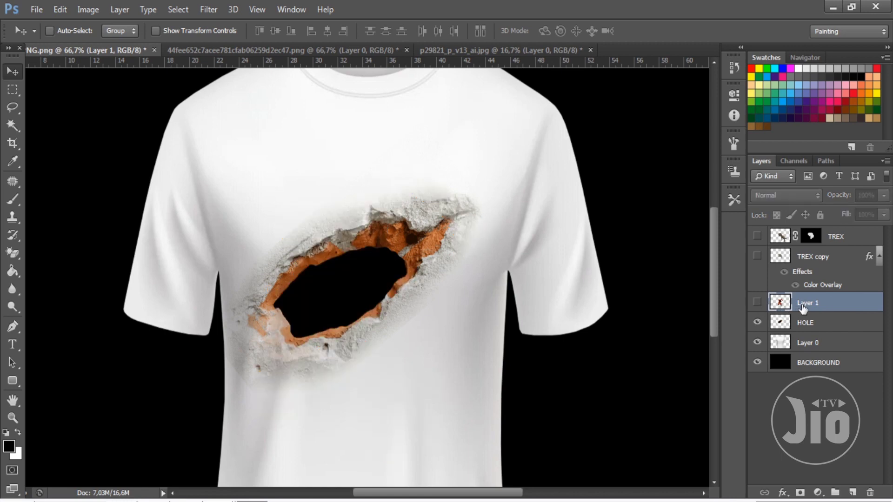
left_click(811, 325)
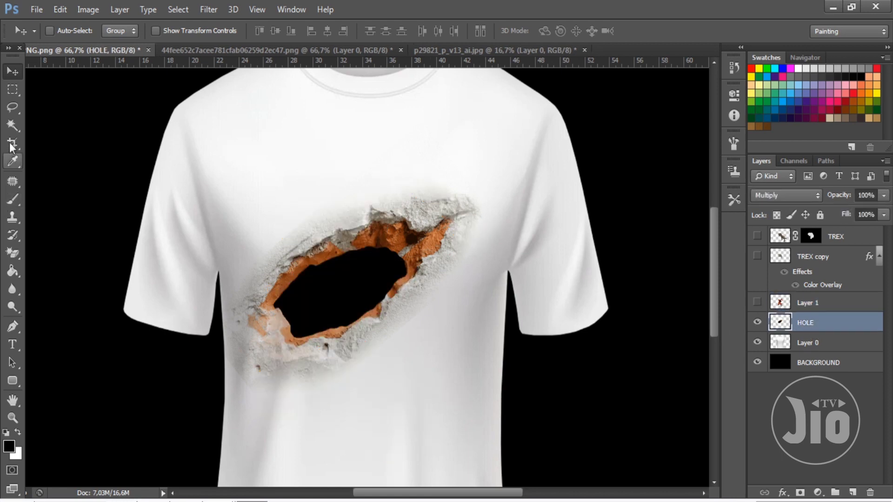
left_click(11, 126)
right_click(11, 128)
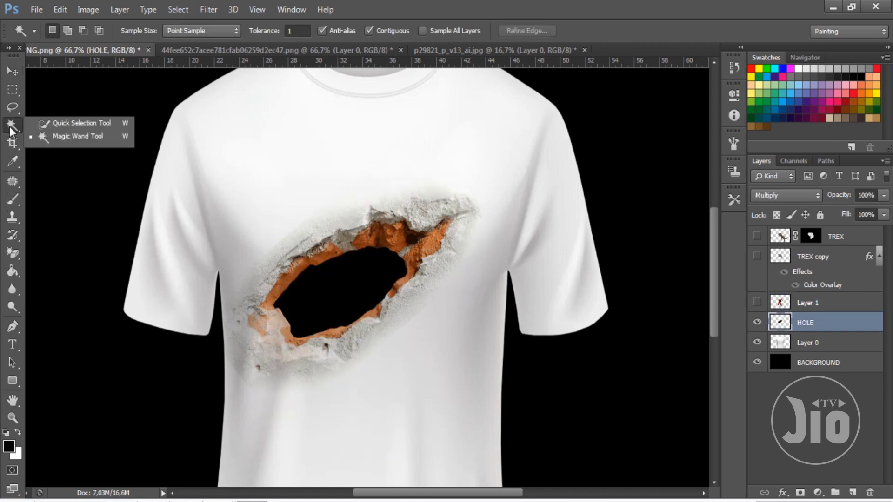
left_click(42, 137)
left_click(346, 297)
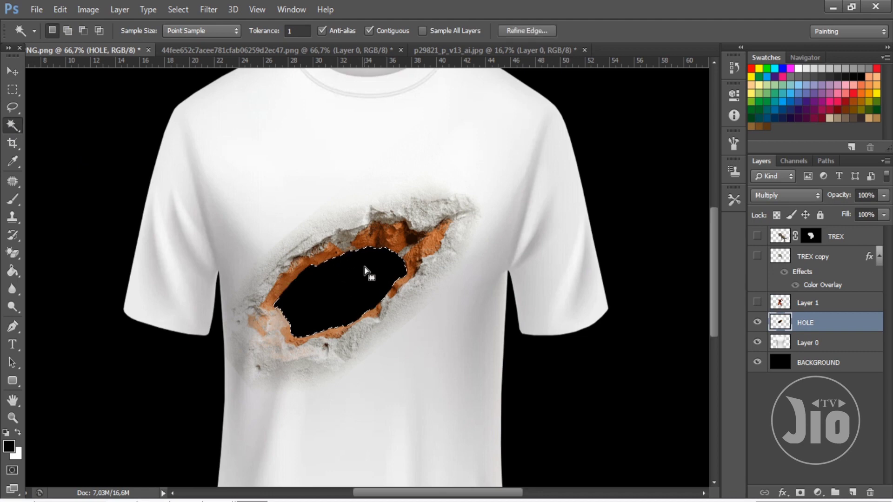
Step: Show Layer 1 again and add a layer mask from the hole selection
left_click(757, 303)
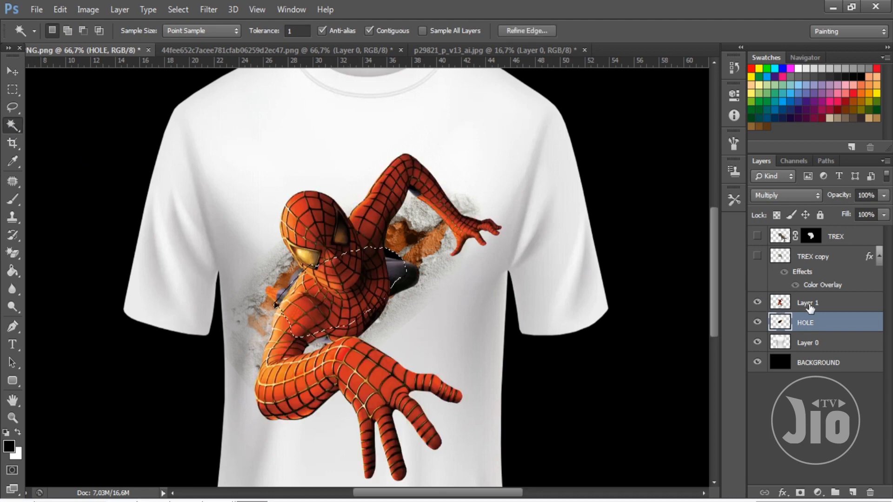
left_click(808, 306)
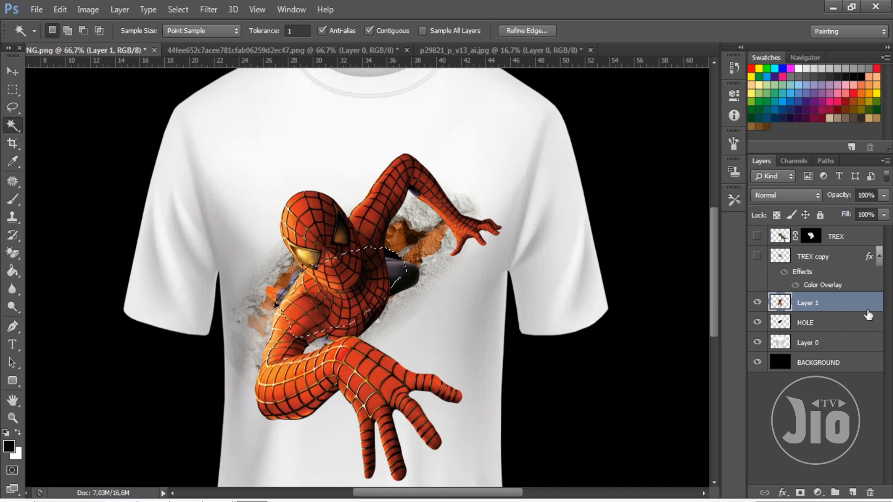
left_click(800, 492)
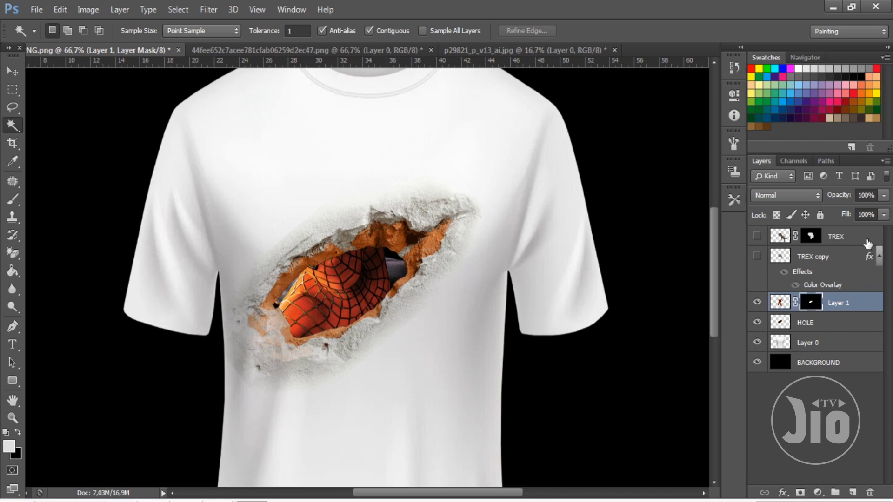
Step: Lower Layer 1's mask Density to preview the hidden parts of Spider-Man
double_click(811, 302)
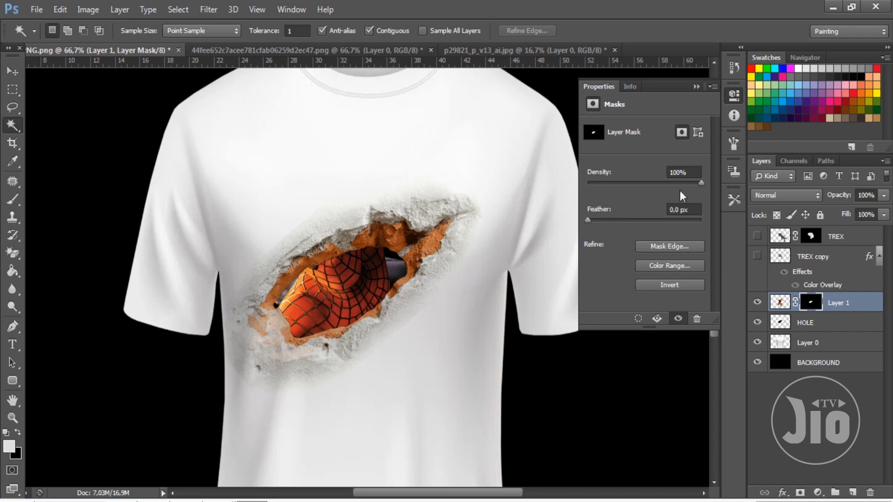
left_click_drag(691, 182, 681, 182)
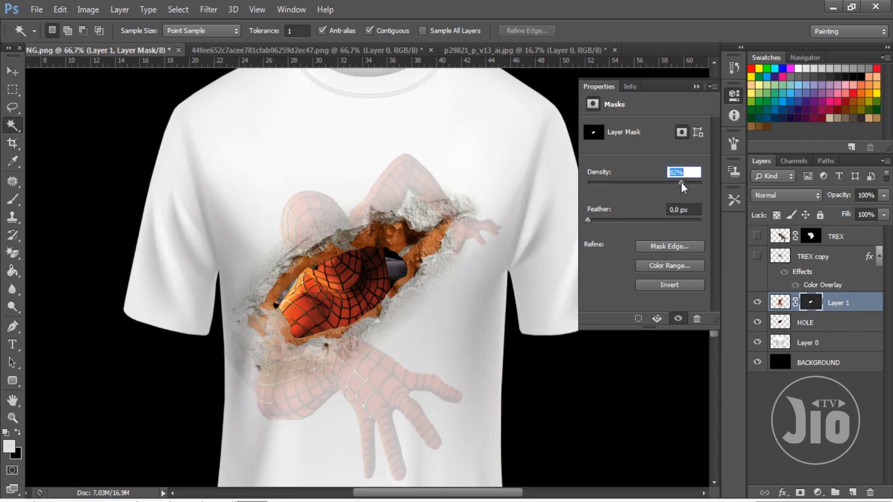
left_click(697, 87)
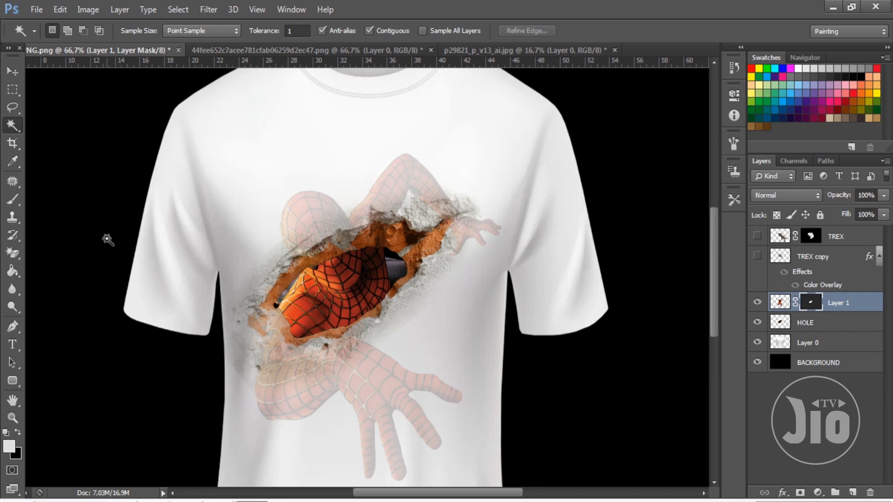
Step: Brush white on the mask to reveal Spider-Man's head and arm, then duplicate Layer 1
left_click(13, 201)
right_click(12, 200)
left_click(42, 196)
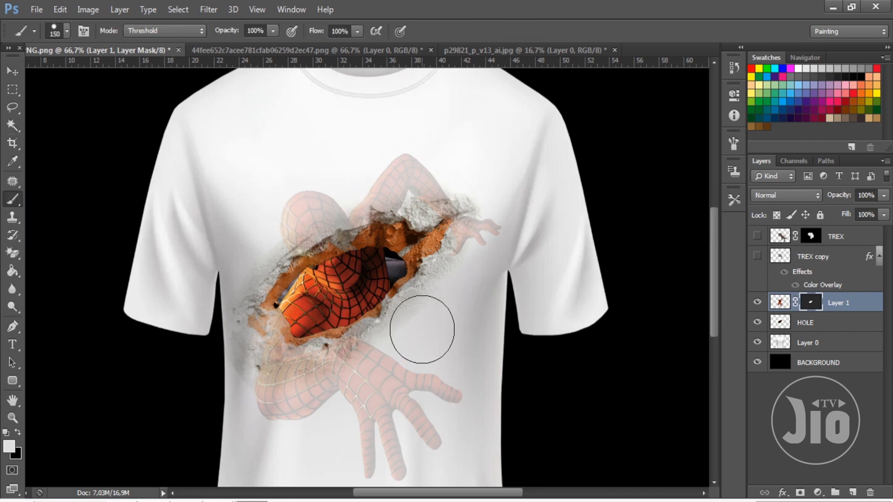
mouse_move(354, 258)
left_mouse_down()
mouse_move(314, 211)
mouse_move(454, 246)
mouse_move(402, 329)
mouse_move(298, 378)
mouse_move(299, 343)
mouse_move(376, 362)
mouse_move(436, 351)
left_mouse_up()
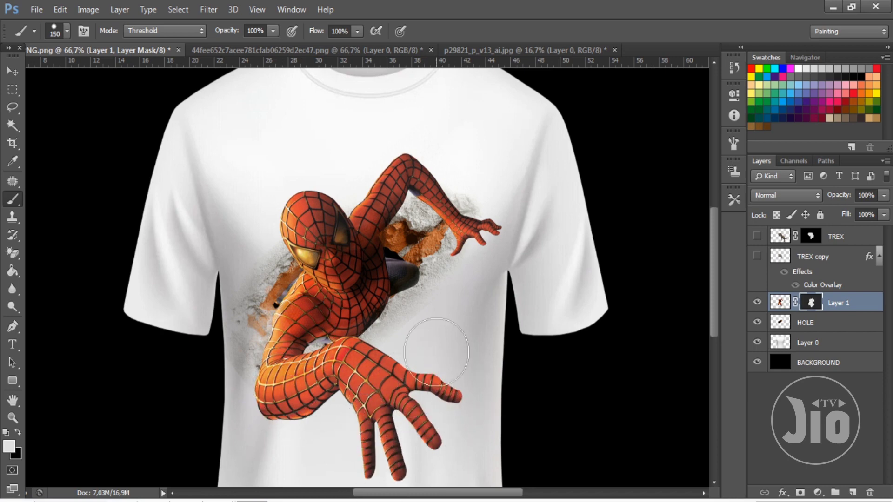
scroll(437, 351, "down", 1)
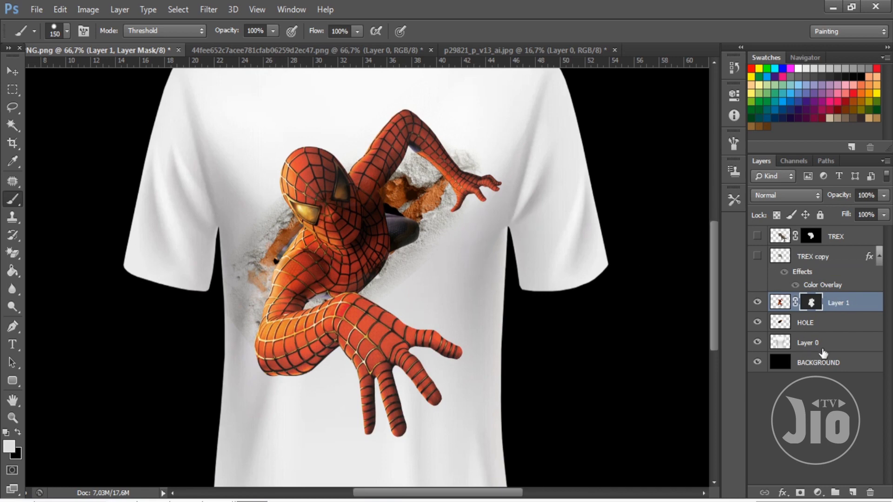
key("ctrl+j")
key("x")
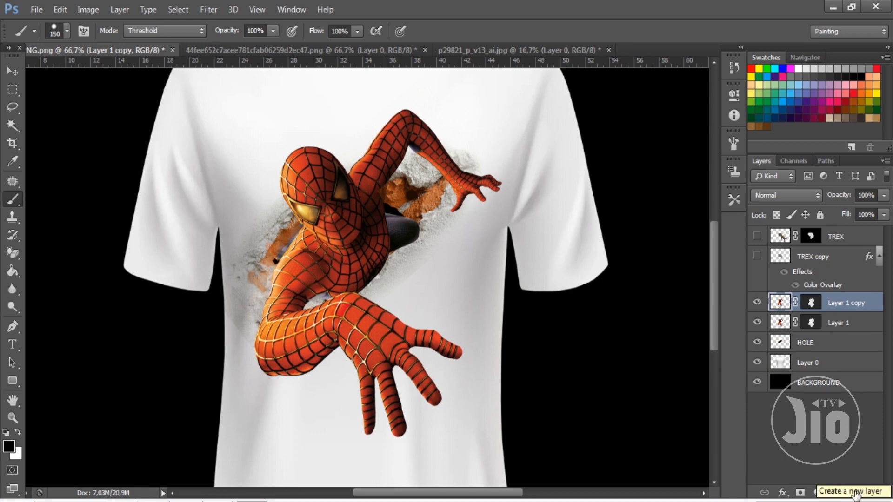
Step: Merge Layer 1 copy with a new empty Layer 2 to drop the mask
left_click(854, 493)
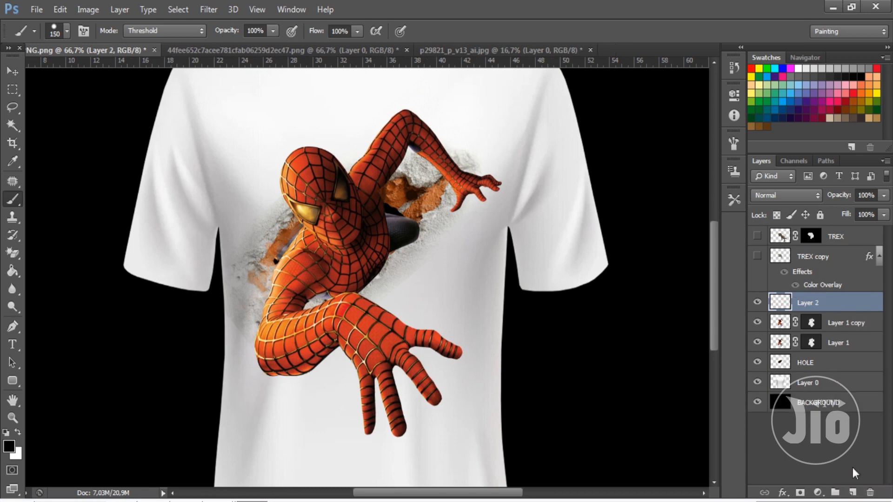
left_click(845, 323, "shift")
right_click(845, 326)
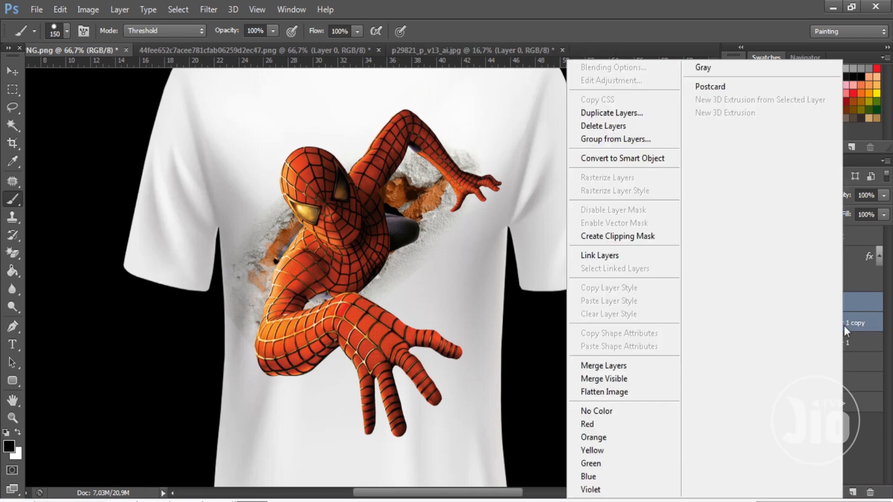
left_click(665, 366)
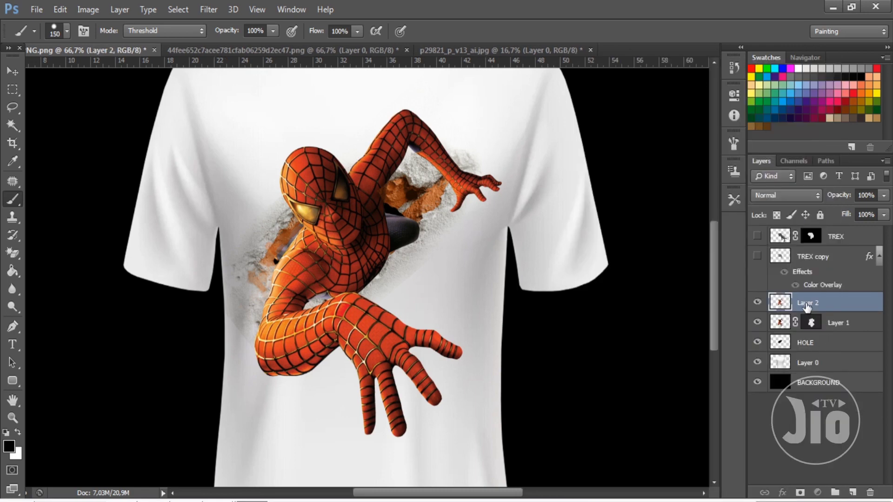
Step: Rename the merged layer SHADOW and move it below Layer 1
double_click(807, 304)
type("SJ")
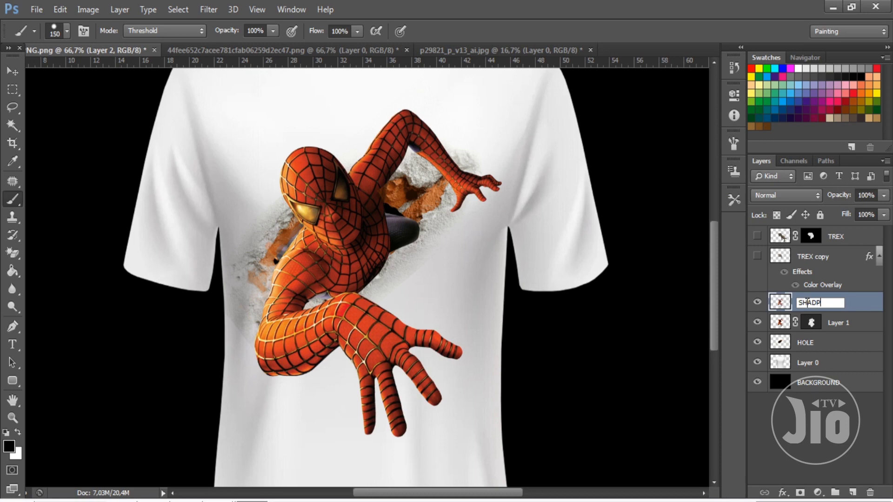
double_click(807, 303)
type("SHADOW")
key("Return")
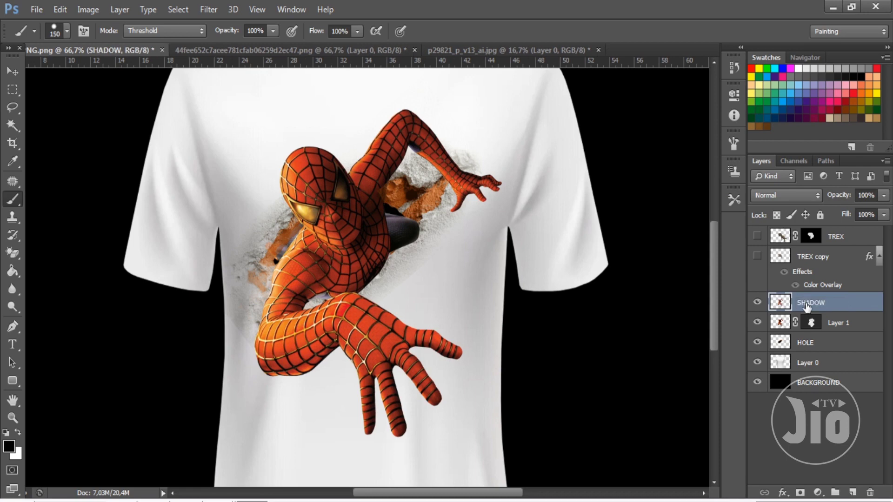
left_click_drag(807, 306, 813, 330)
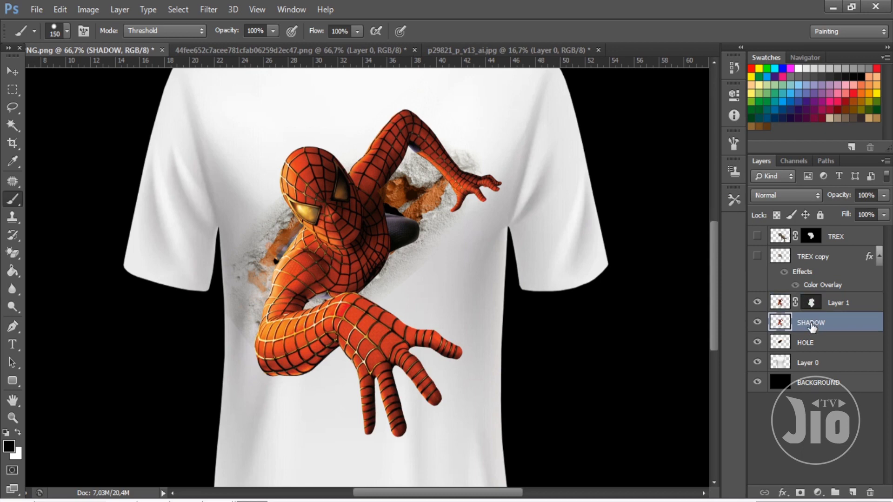
Step: Give the SHADOW layer a Color Overlay in black (000000)
right_click(847, 329)
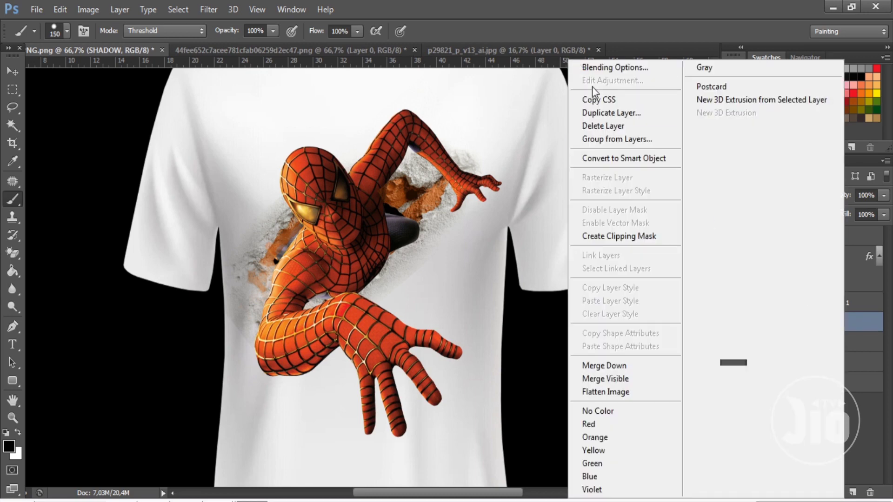
left_click(579, 65)
left_click(573, 256)
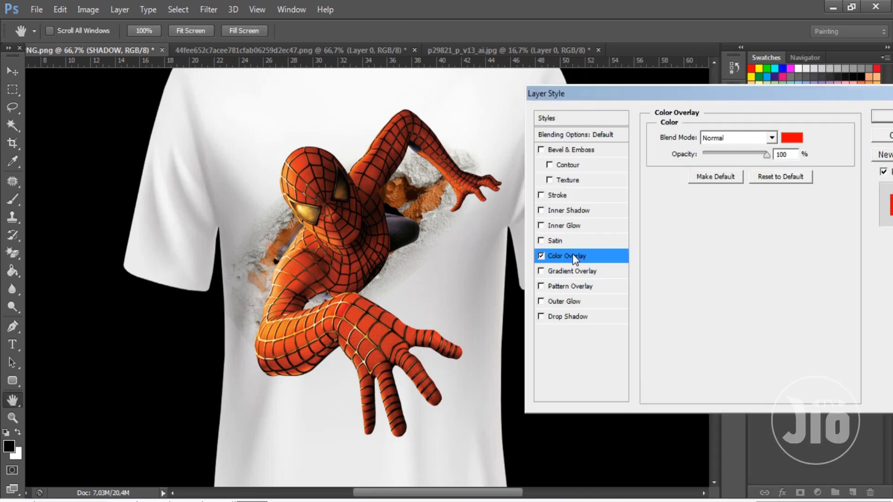
left_click(793, 137)
type("000000")
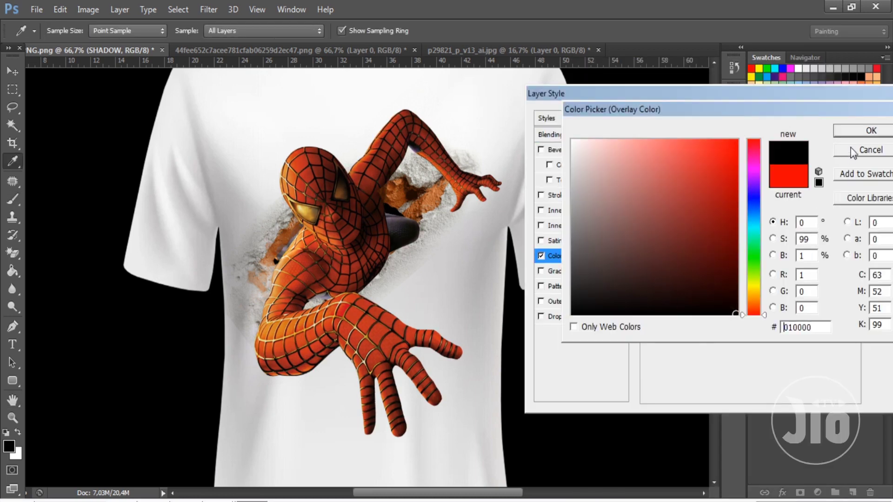
left_click(872, 131)
left_click(882, 117)
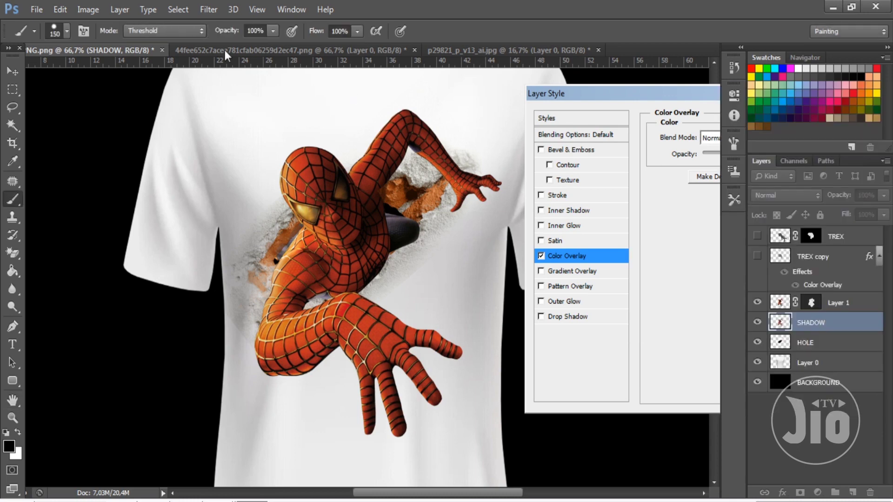
Step: Apply a Gaussian Blur with an 11,4-pixel radius to SHADOW
left_click(209, 10)
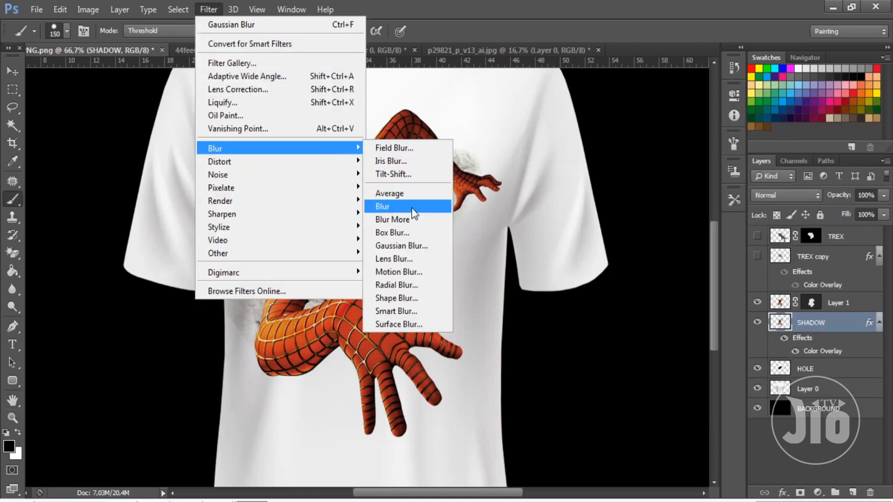
left_click(409, 246)
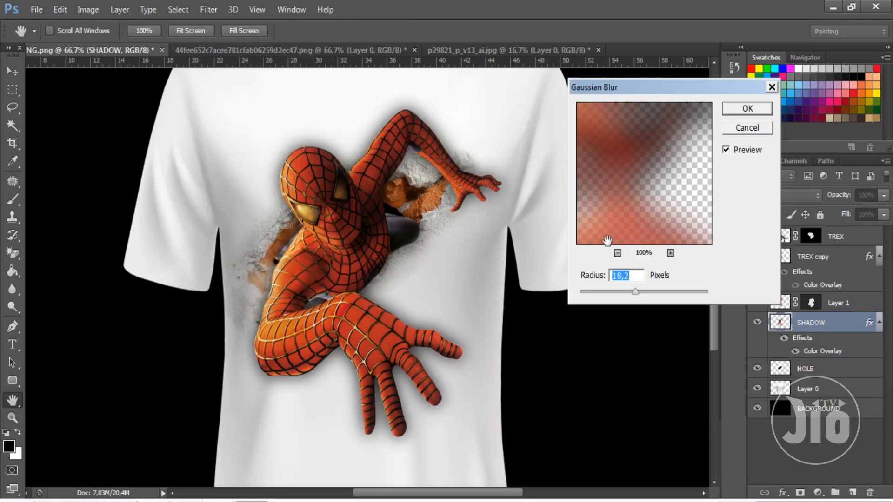
left_click_drag(634, 290, 633, 290)
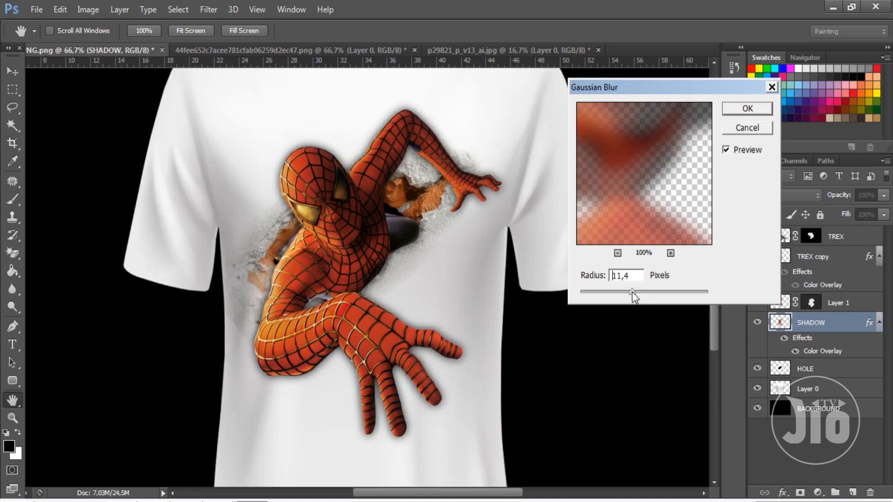
left_click(742, 111)
Step: Move the SHADOW layer down and right of Spider-Man
left_click(13, 70)
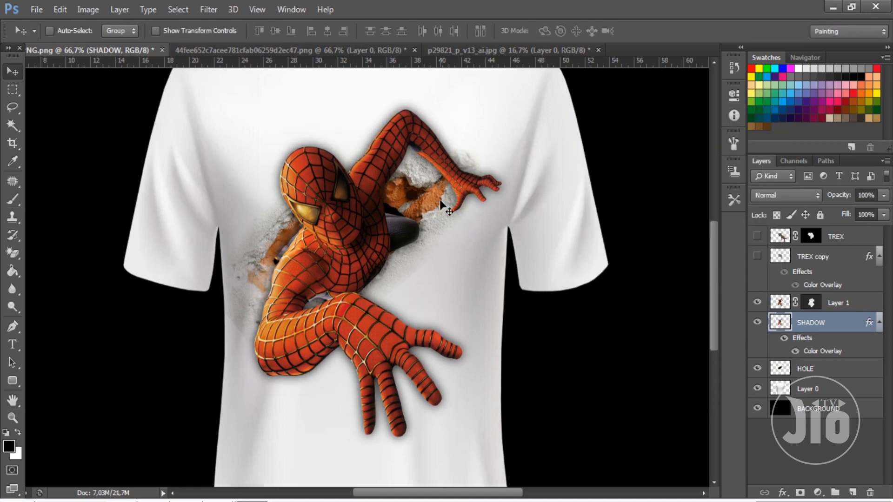
mouse_move(388, 199)
left_mouse_down()
mouse_move(383, 240)
mouse_move(389, 237)
left_mouse_up()
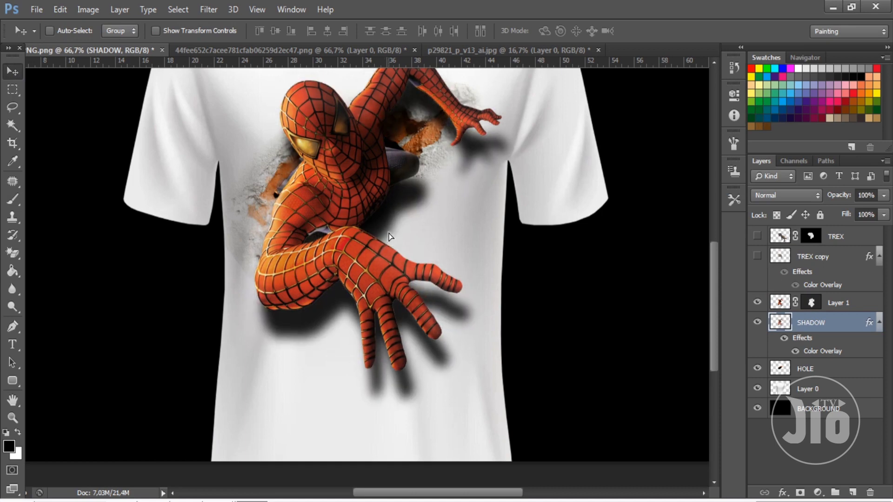
scroll(542, 279, "up", 2)
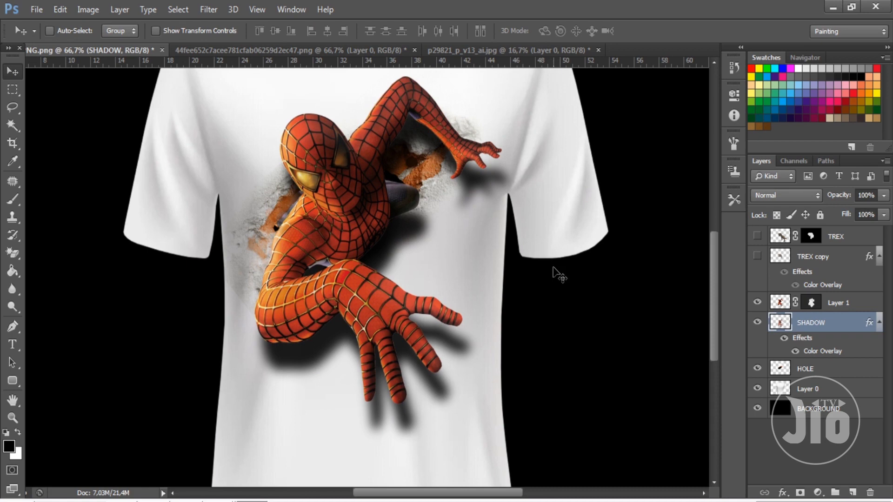
Step: Set SHADOW's opacity to 74% and select the regular Eraser
left_click(885, 196)
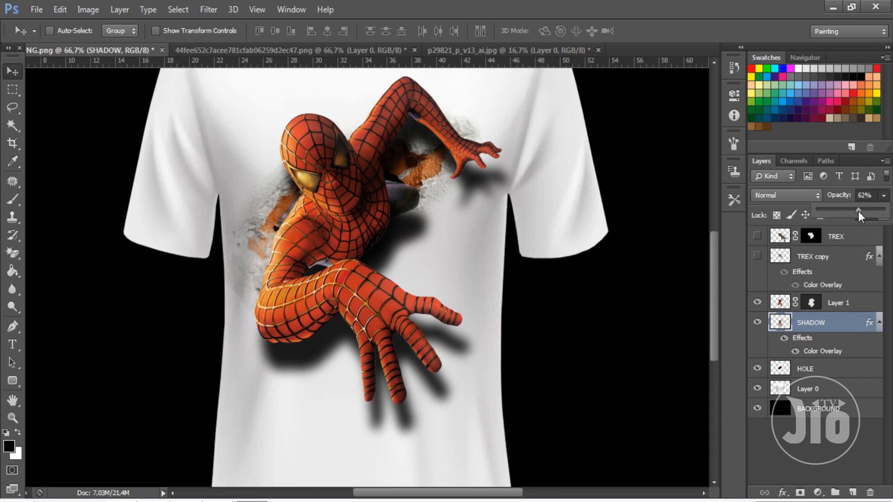
left_click_drag(858, 211, 864, 211)
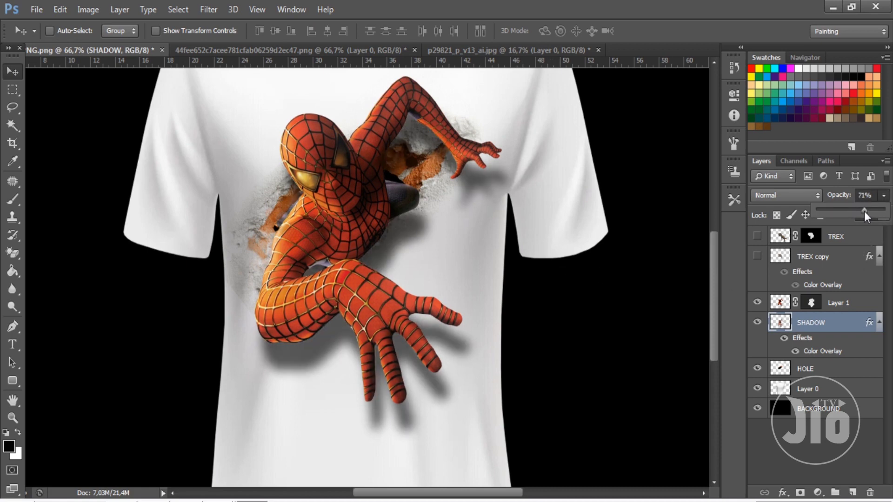
left_click(835, 321)
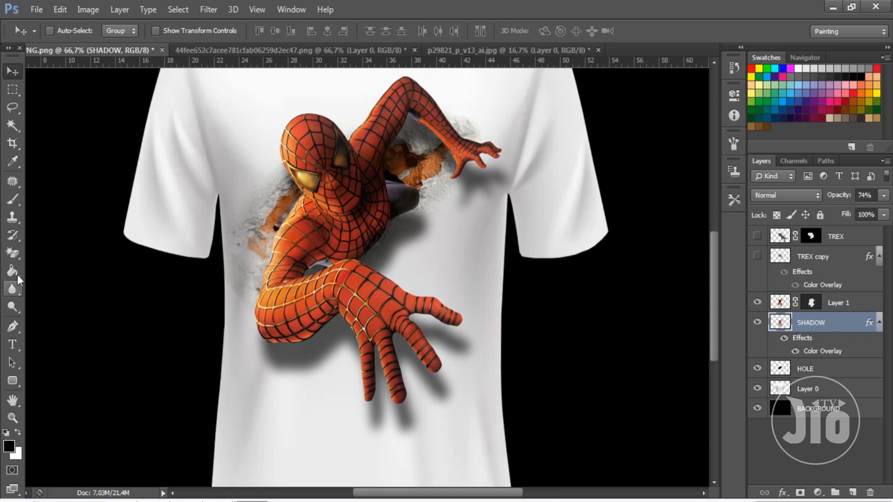
left_click(15, 258)
left_click(46, 250)
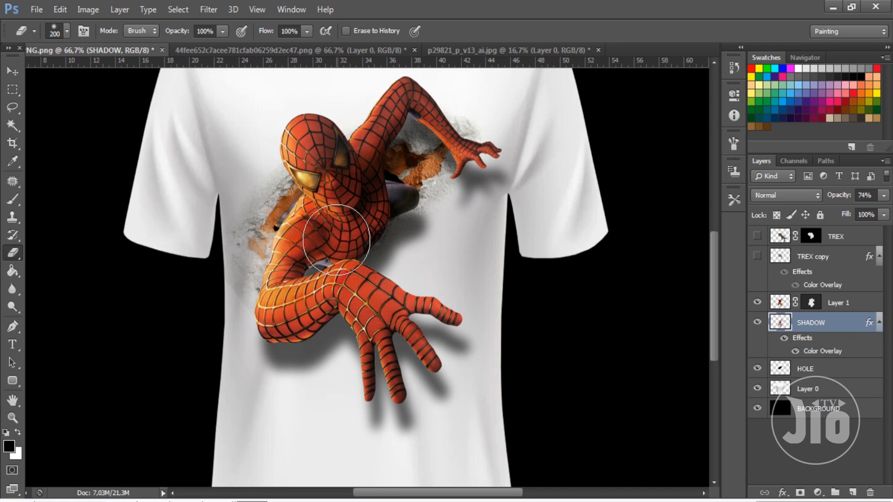
Step: Zoom the canvas in to 100% around Spider-Man's chest
scroll(336, 239, "up", 1)
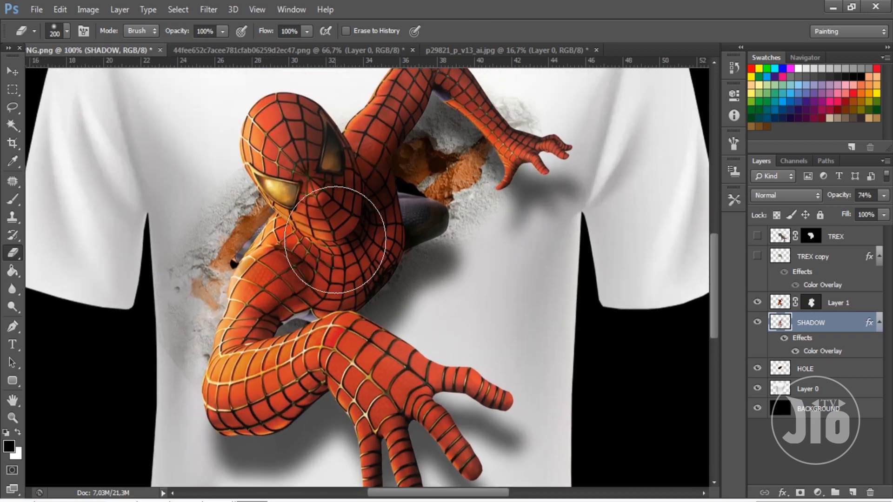